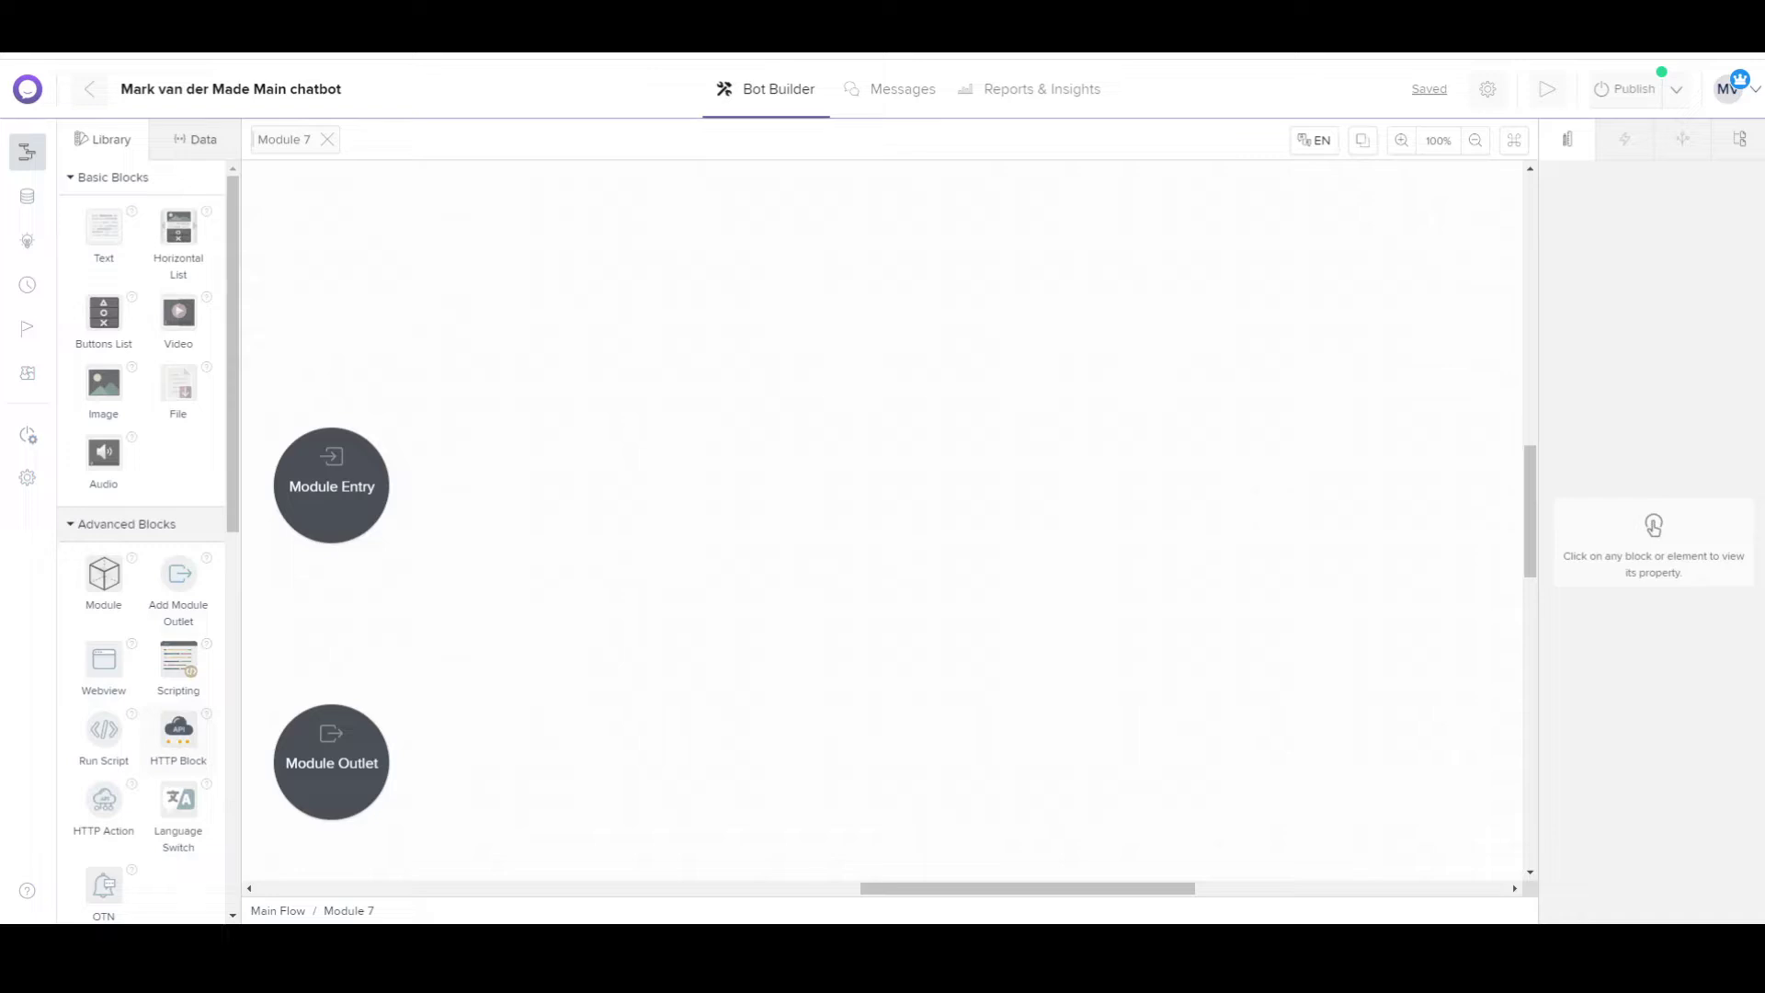
Add a JSON API block to the flow and set its HTTP method to POST.
{"action": "left_click_drag", "start_coordinate": [178, 731], "coordinate": [847, 424]}
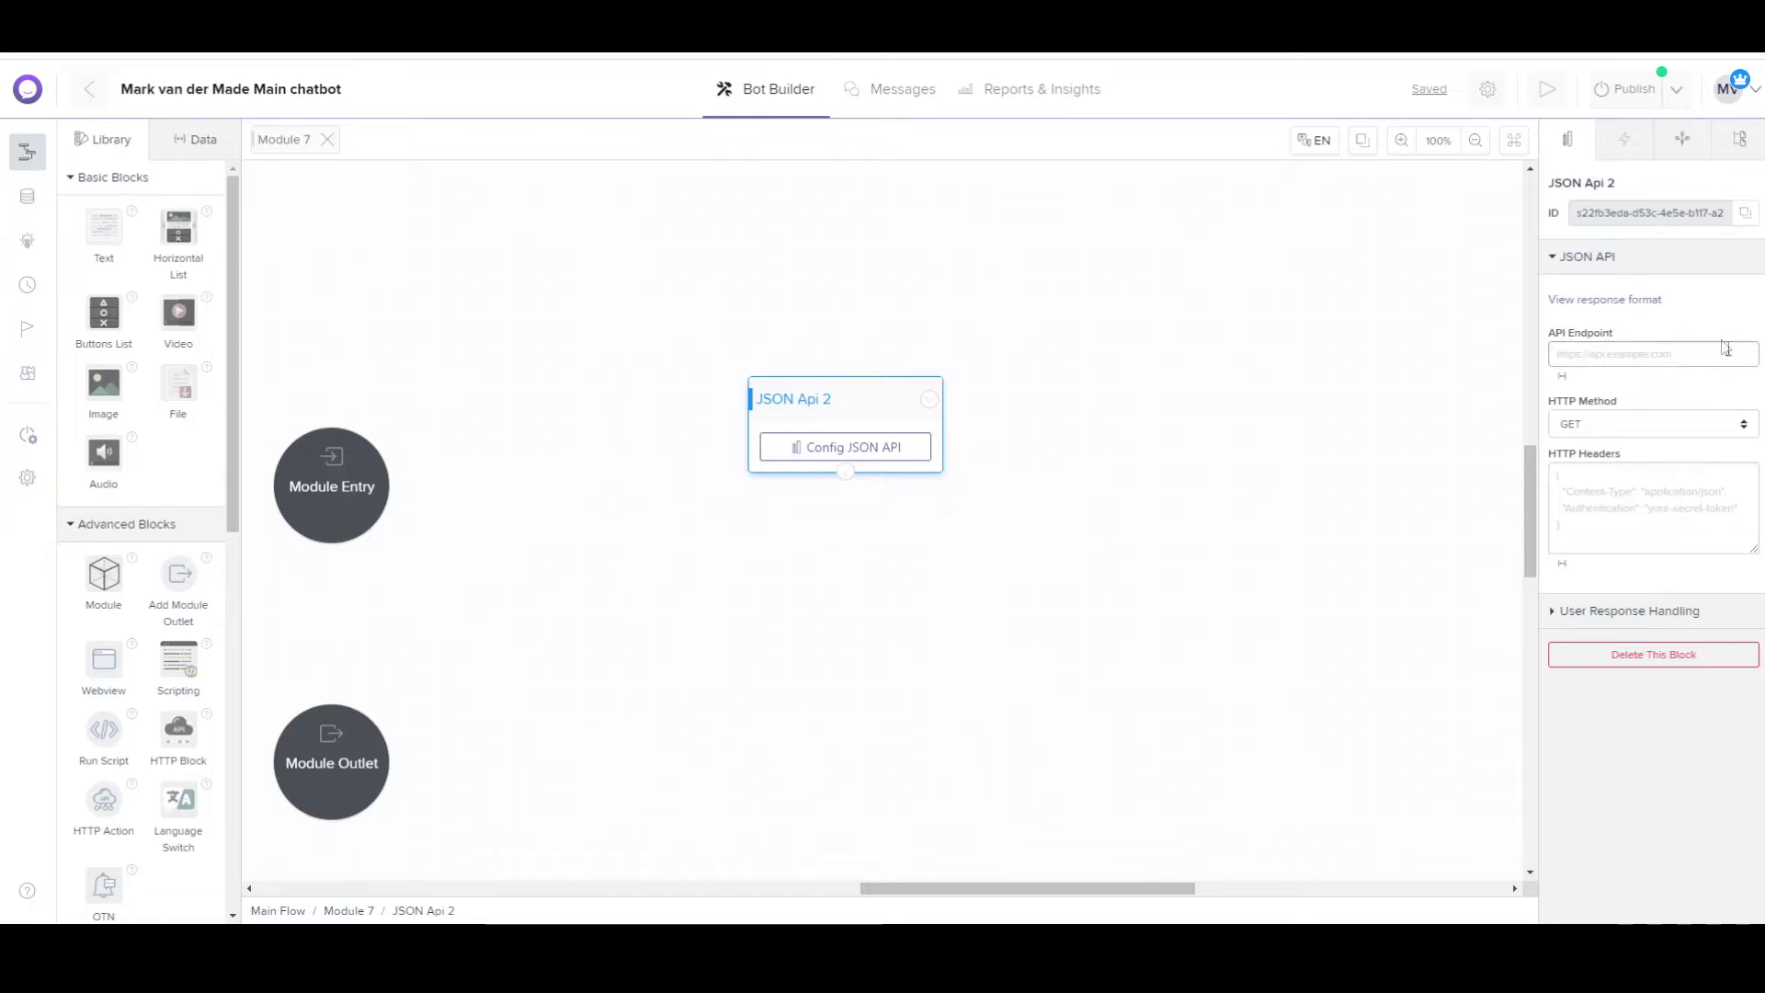
{"action": "left_click", "coordinate": [1553, 352]}
{"action": "left_click", "coordinate": [1569, 457]}
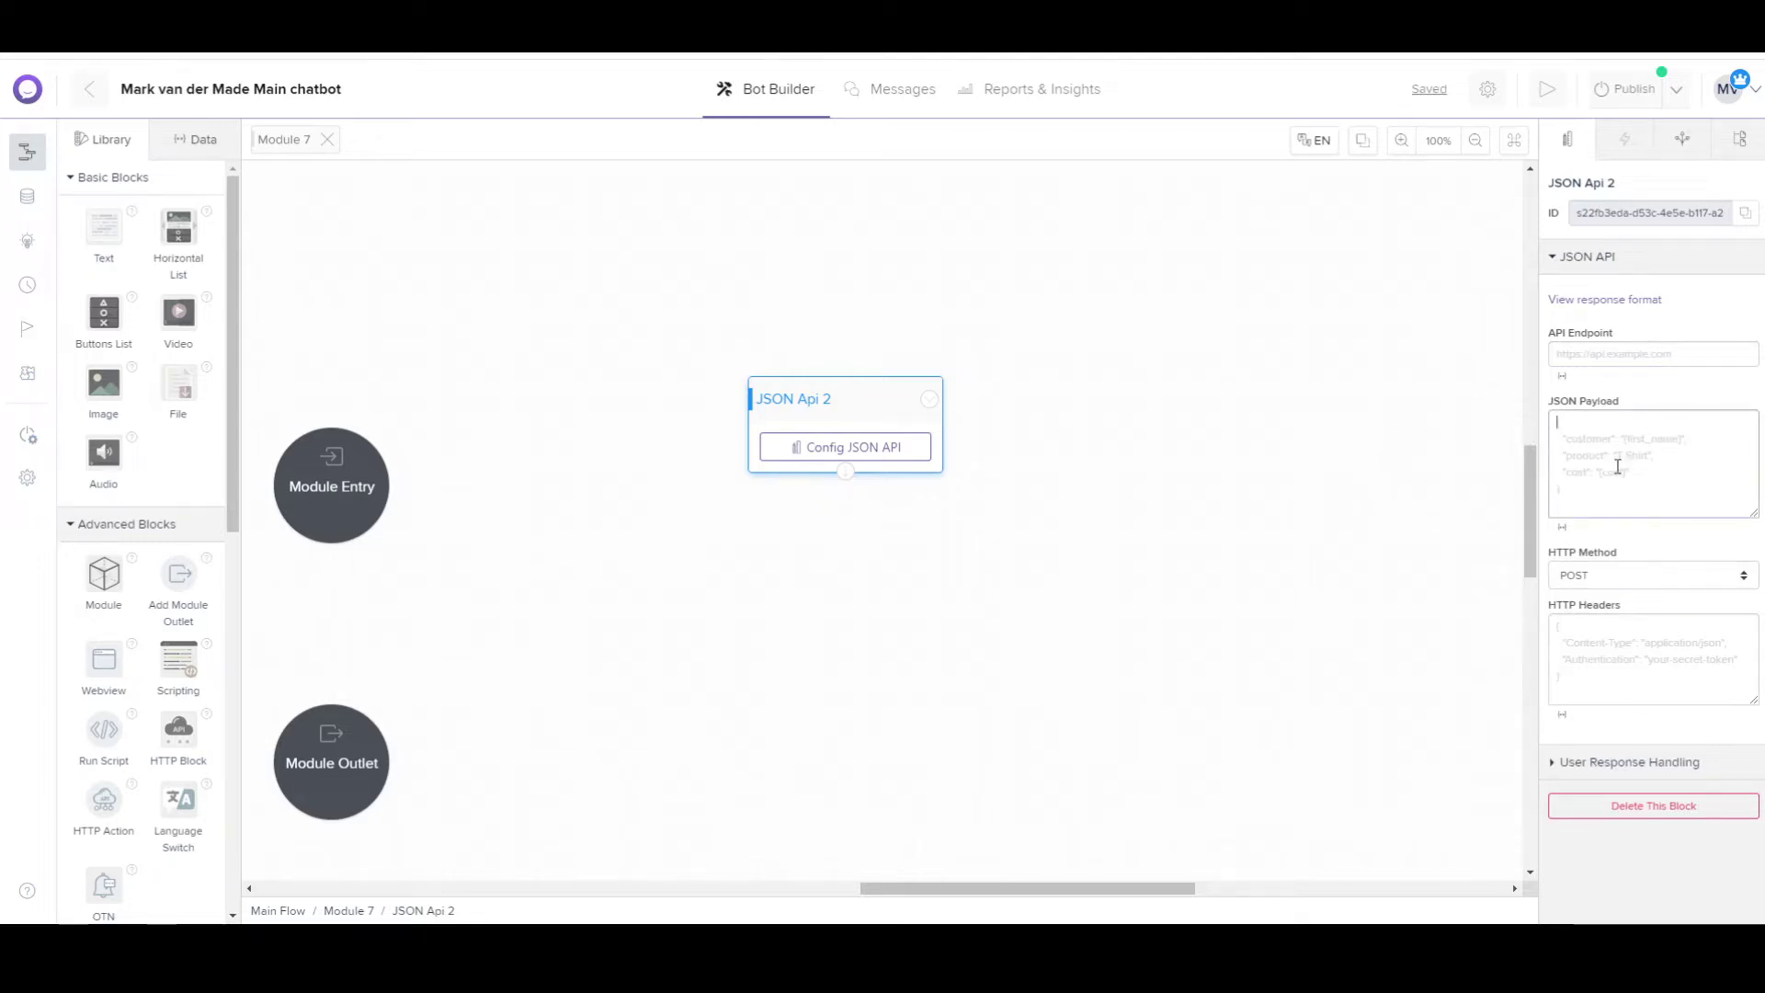
{"action": "left_click", "coordinate": [1652, 357]}
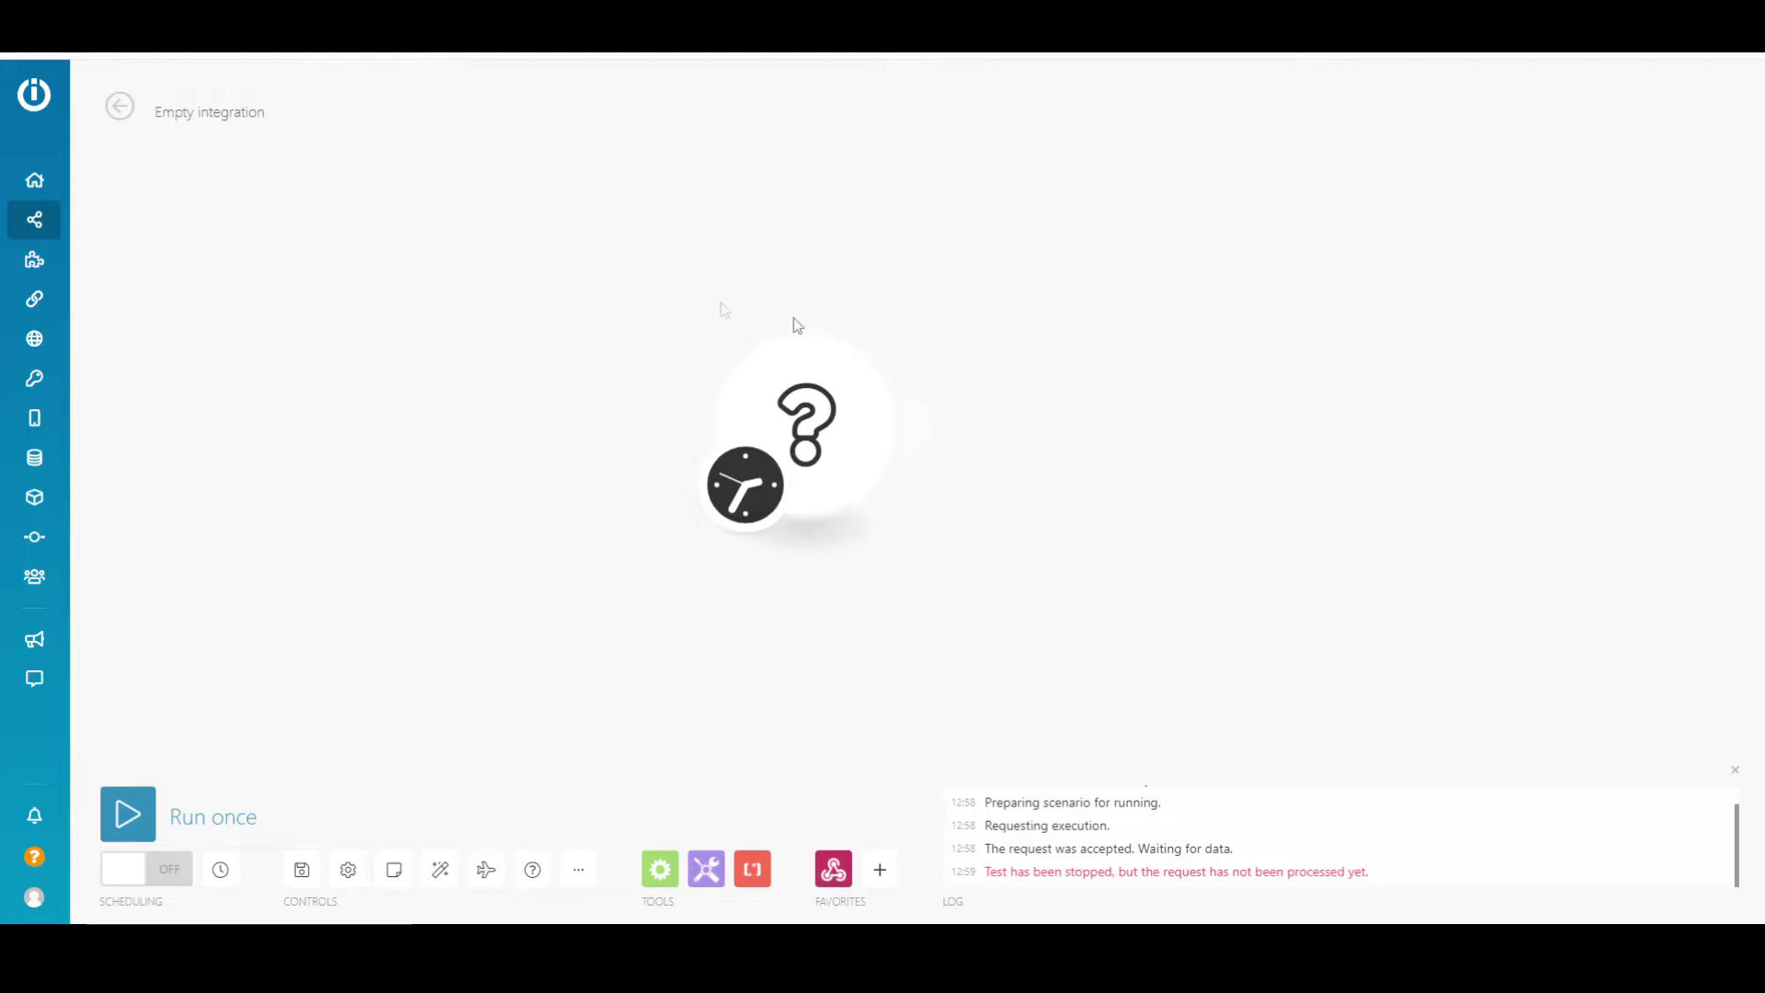
Make the empty module a Webhooks Custom webhook using the Botstar hook and copy its URL.
{"action": "left_click", "coordinate": [808, 425]}
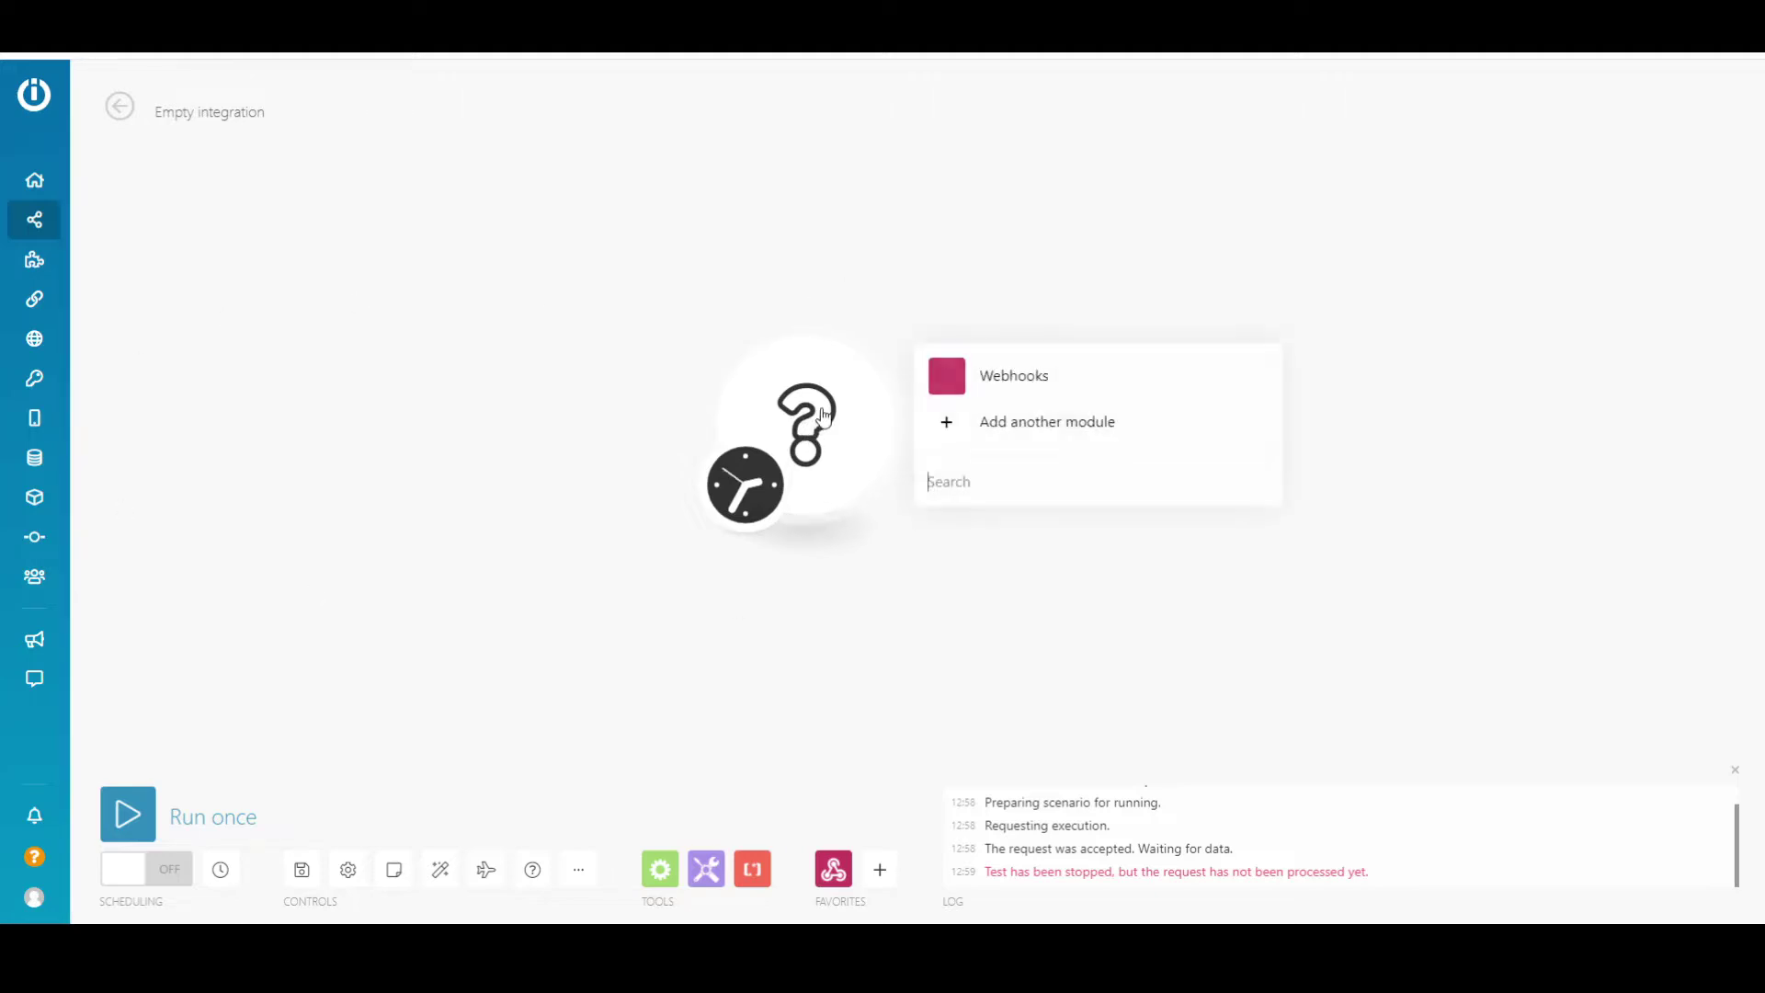
{"action": "left_click", "coordinate": [1012, 379]}
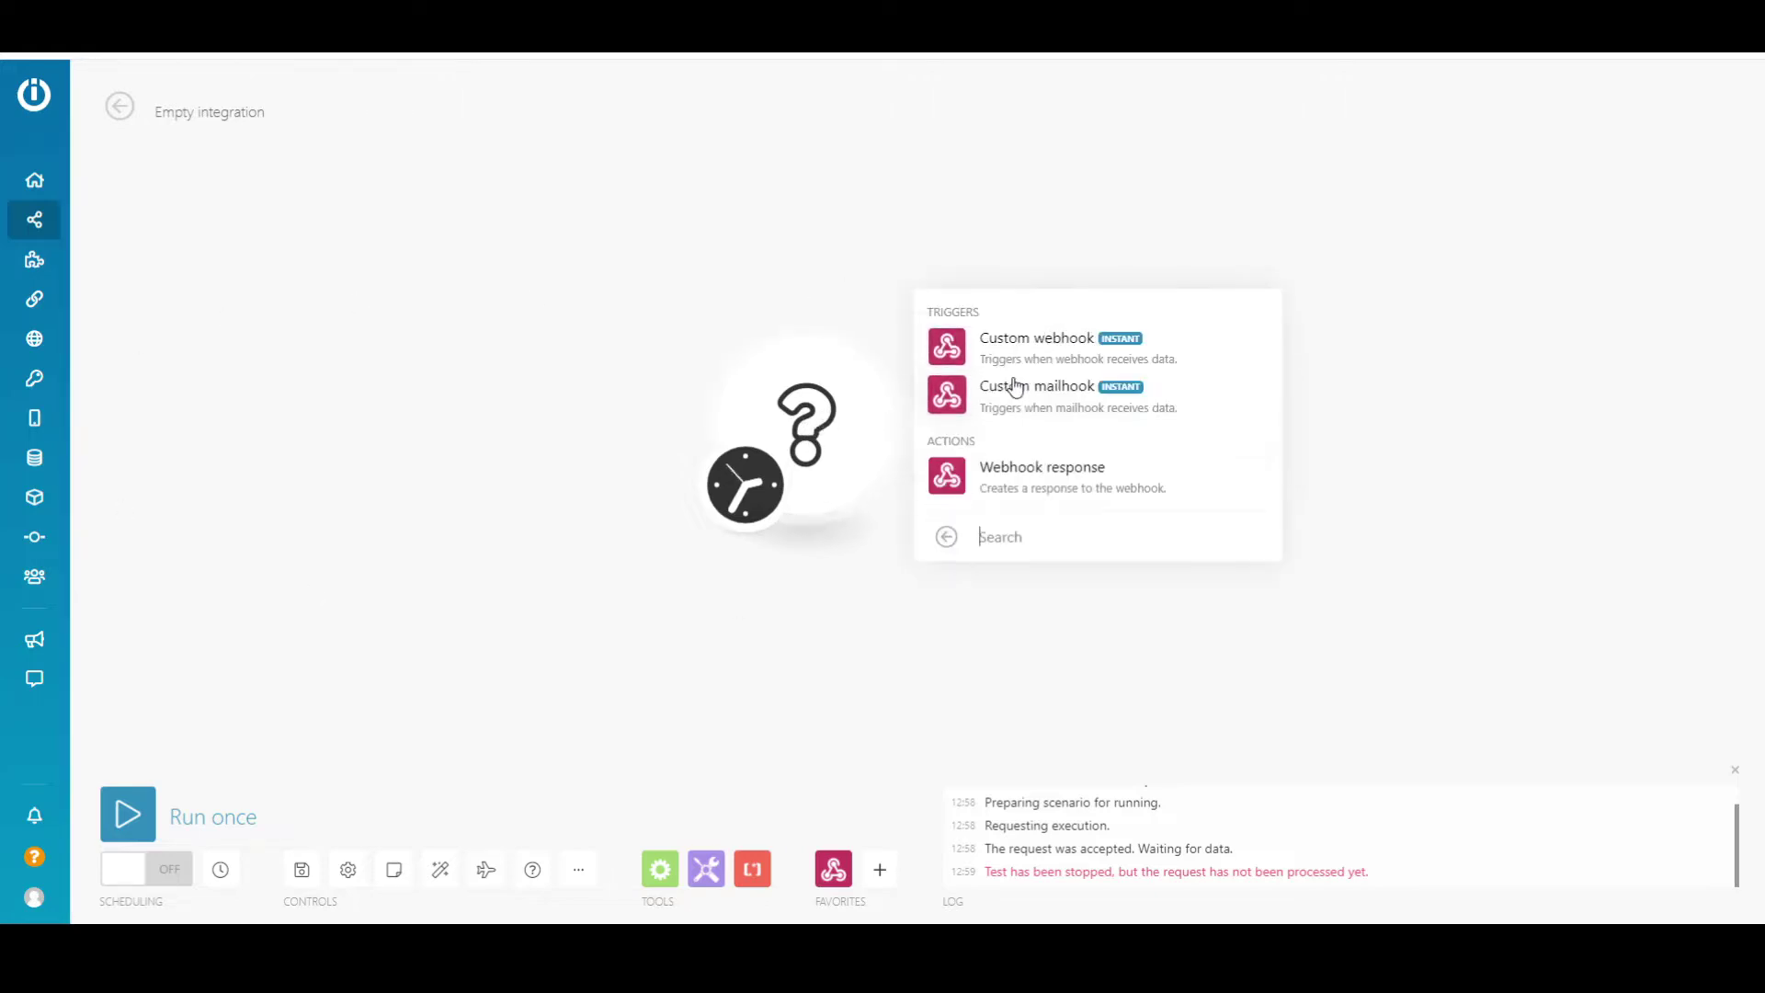
{"action": "left_click", "coordinate": [1055, 347]}
{"action": "left_click", "coordinate": [1164, 411]}
{"action": "left_click", "coordinate": [964, 542]}
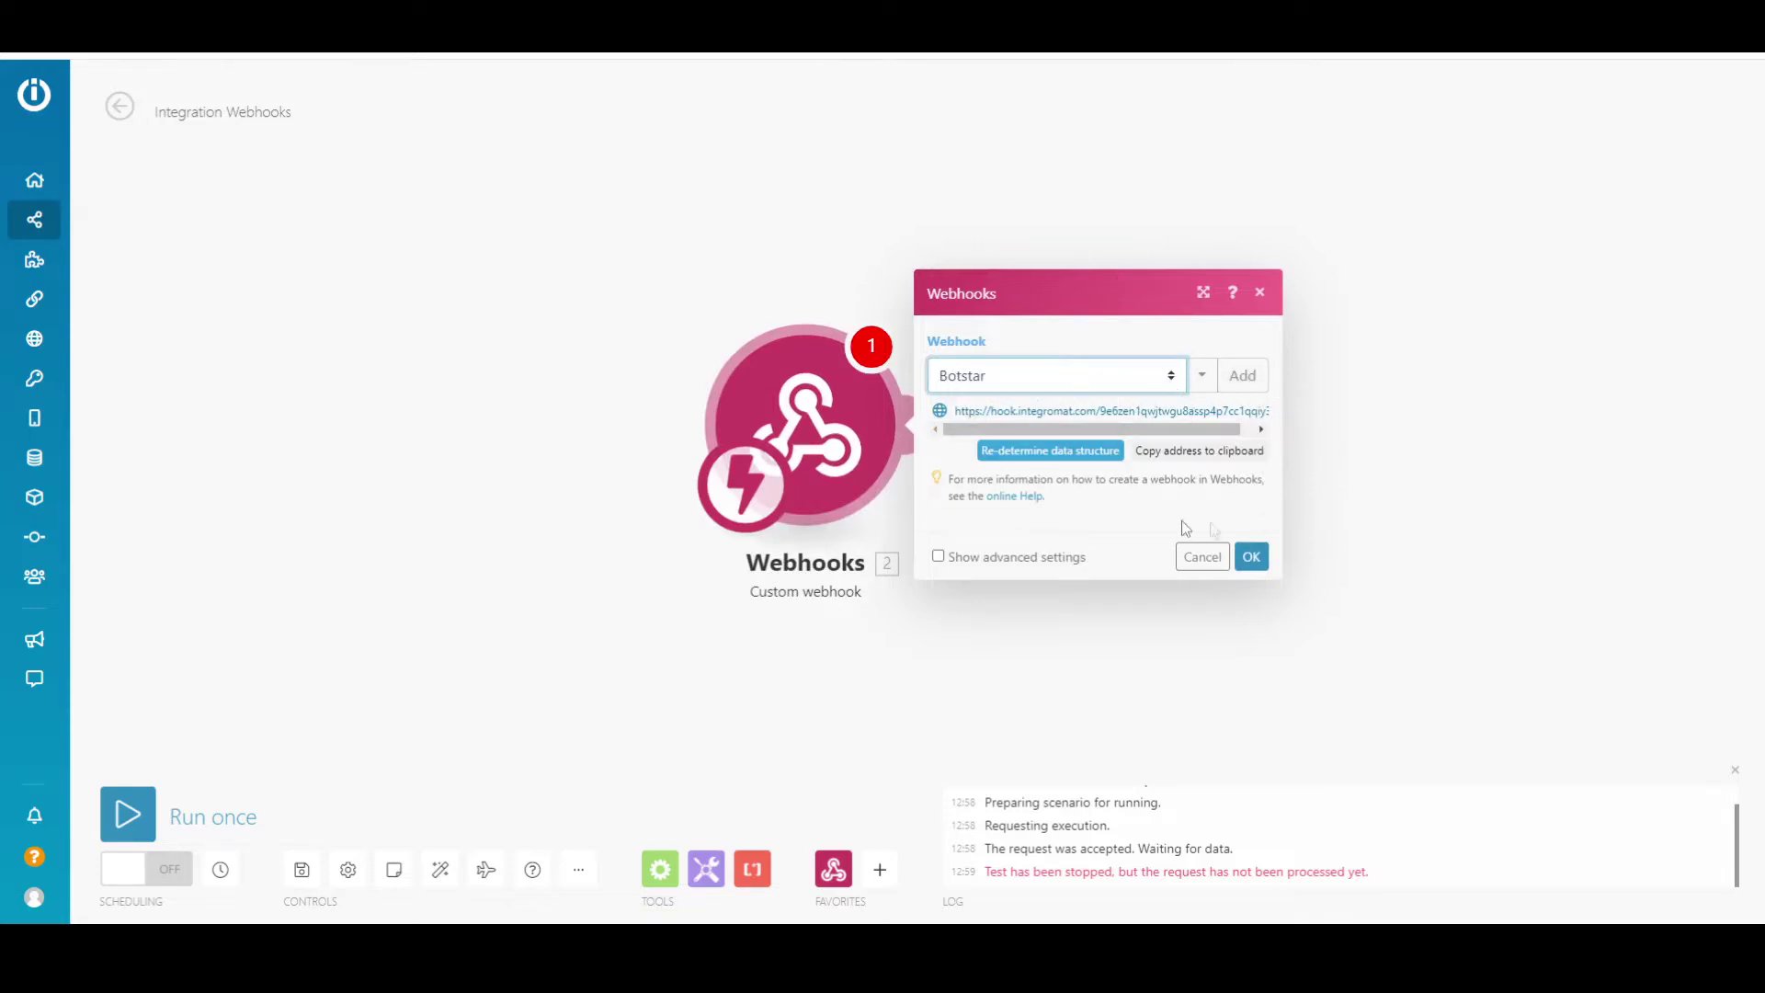
{"action": "left_click", "coordinate": [1220, 454]}
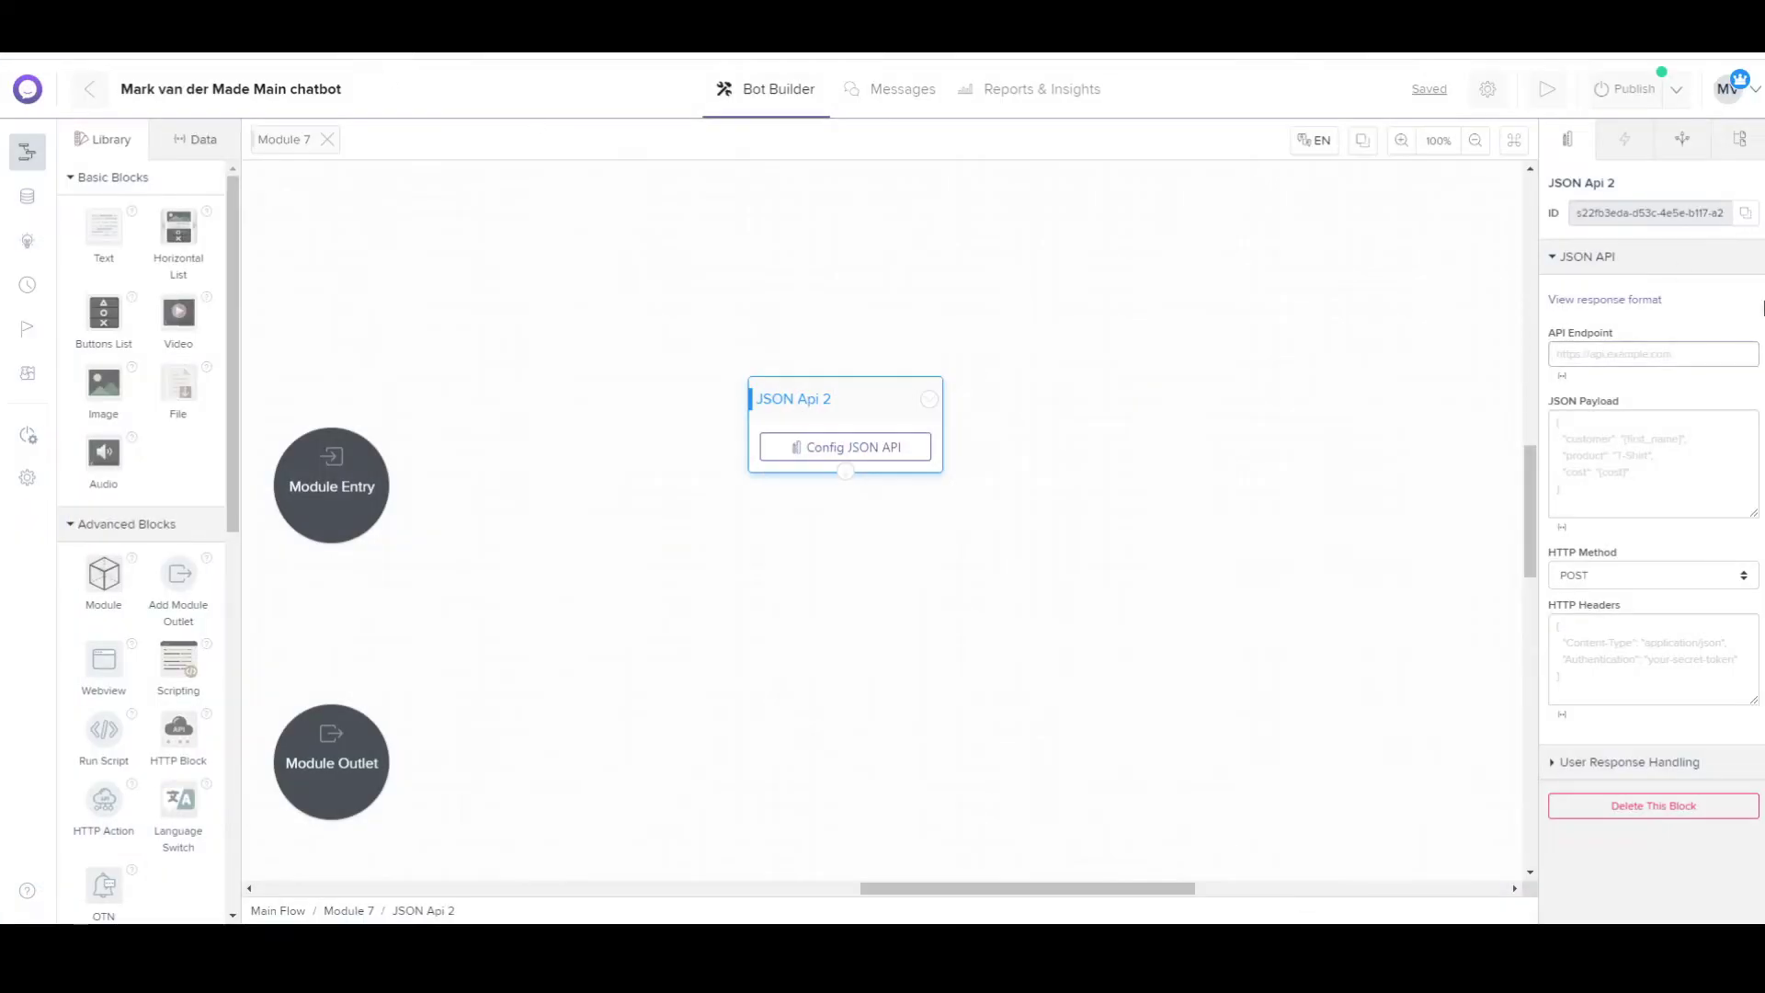
Paste the webhook URL as the API endpoint and start the JSON payload with {} and a "first name" key.
{"action": "left_click", "coordinate": [1603, 359]}
{"action": "key", "text": "ctrl+v"}
{"action": "left_click", "coordinate": [1595, 439]}
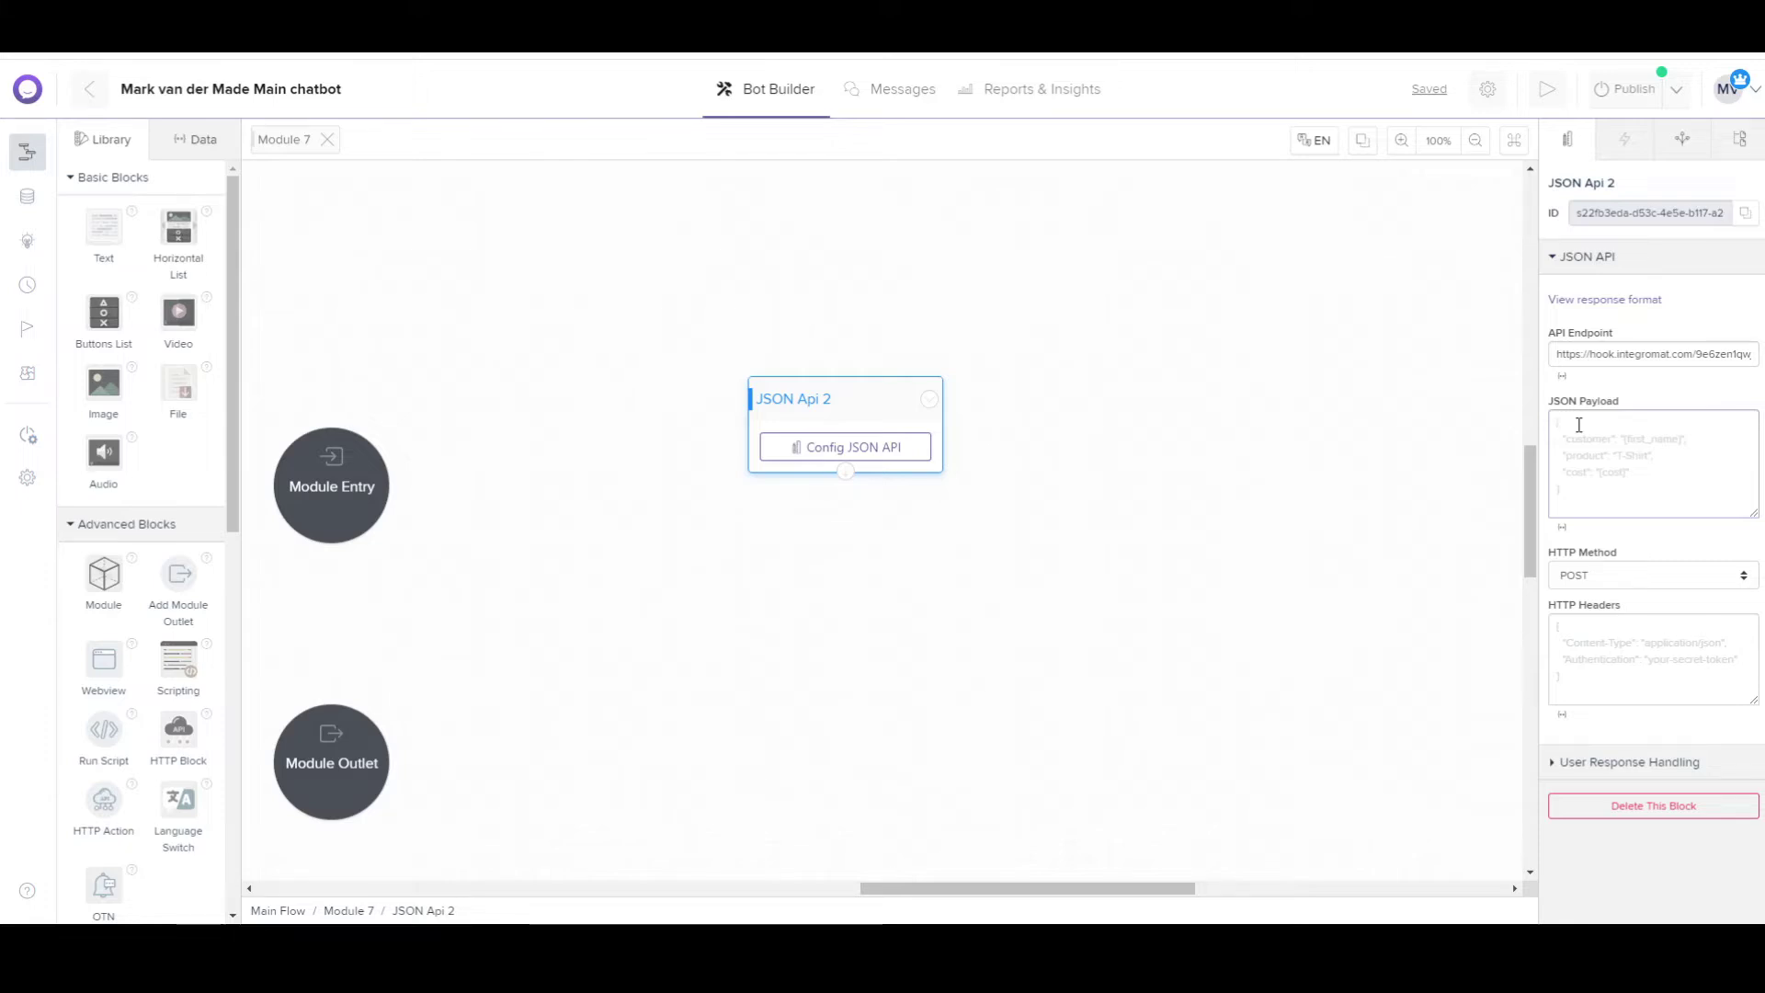
{"action": "type", "text": "{"}
{"action": "type", "text": "}"}
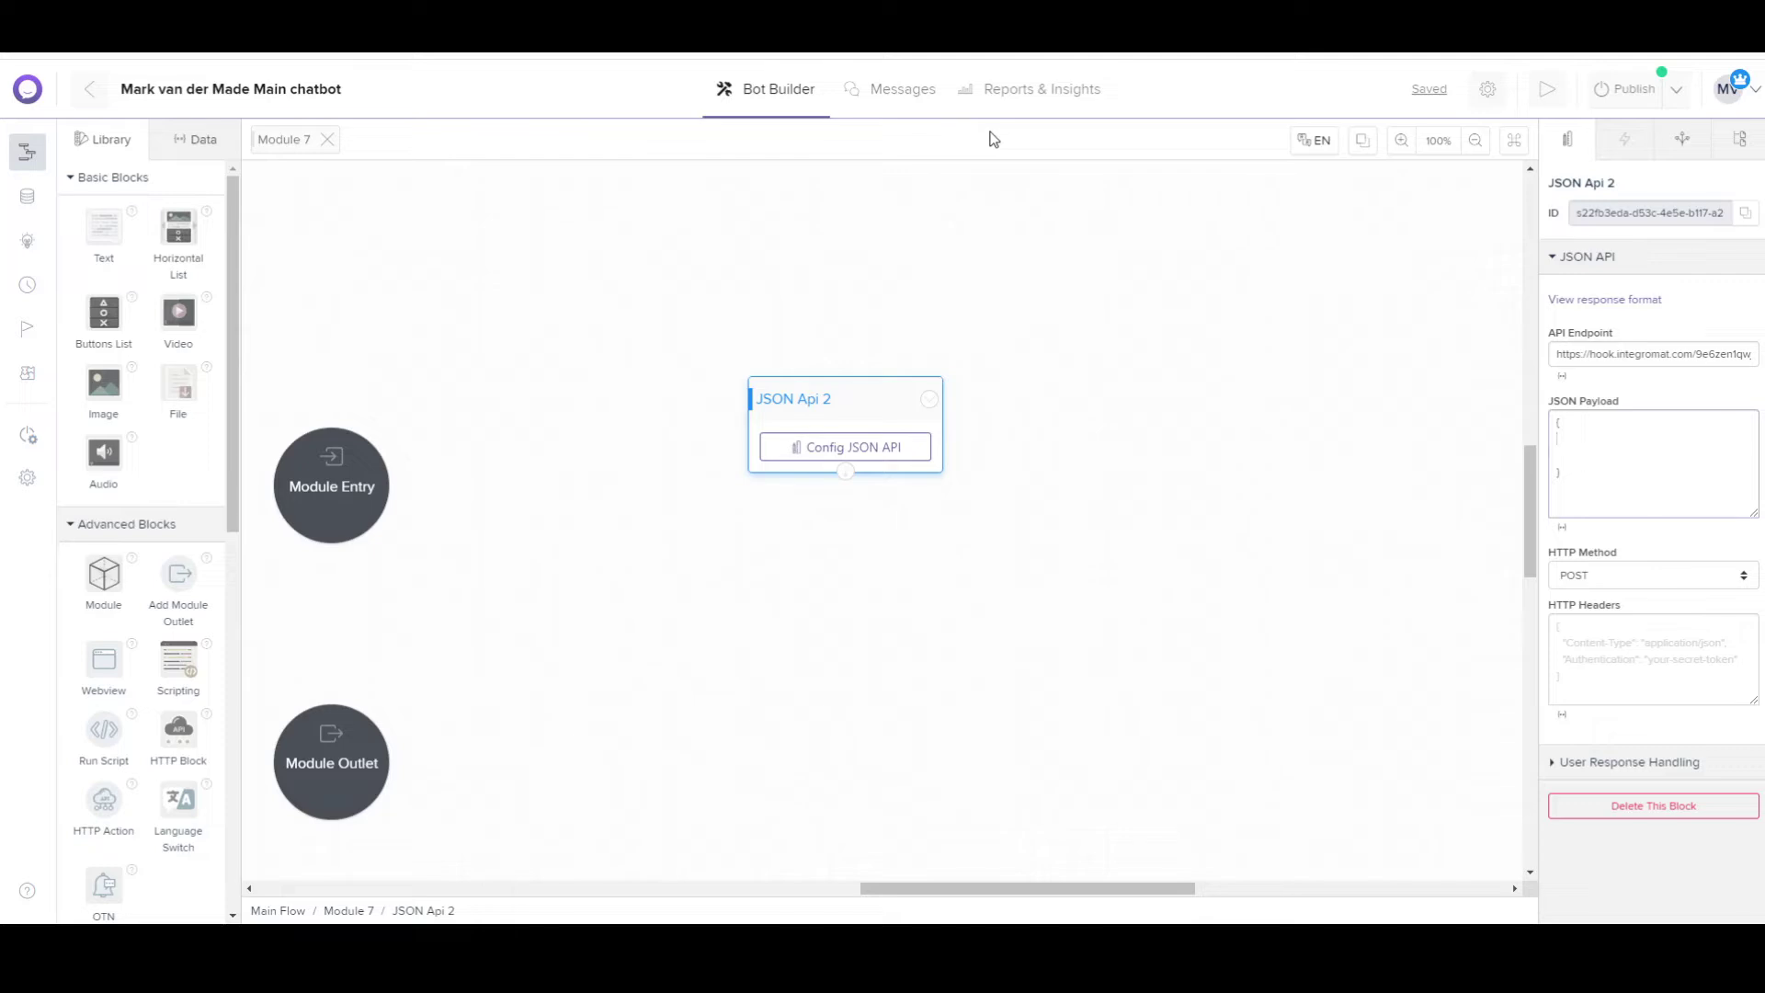
{"action": "type", "text": "\"first name\":"}
Set the first name value to the {first_name} variable and add a fixed "last name" value.
{"action": "left_click", "coordinate": [1558, 528]}
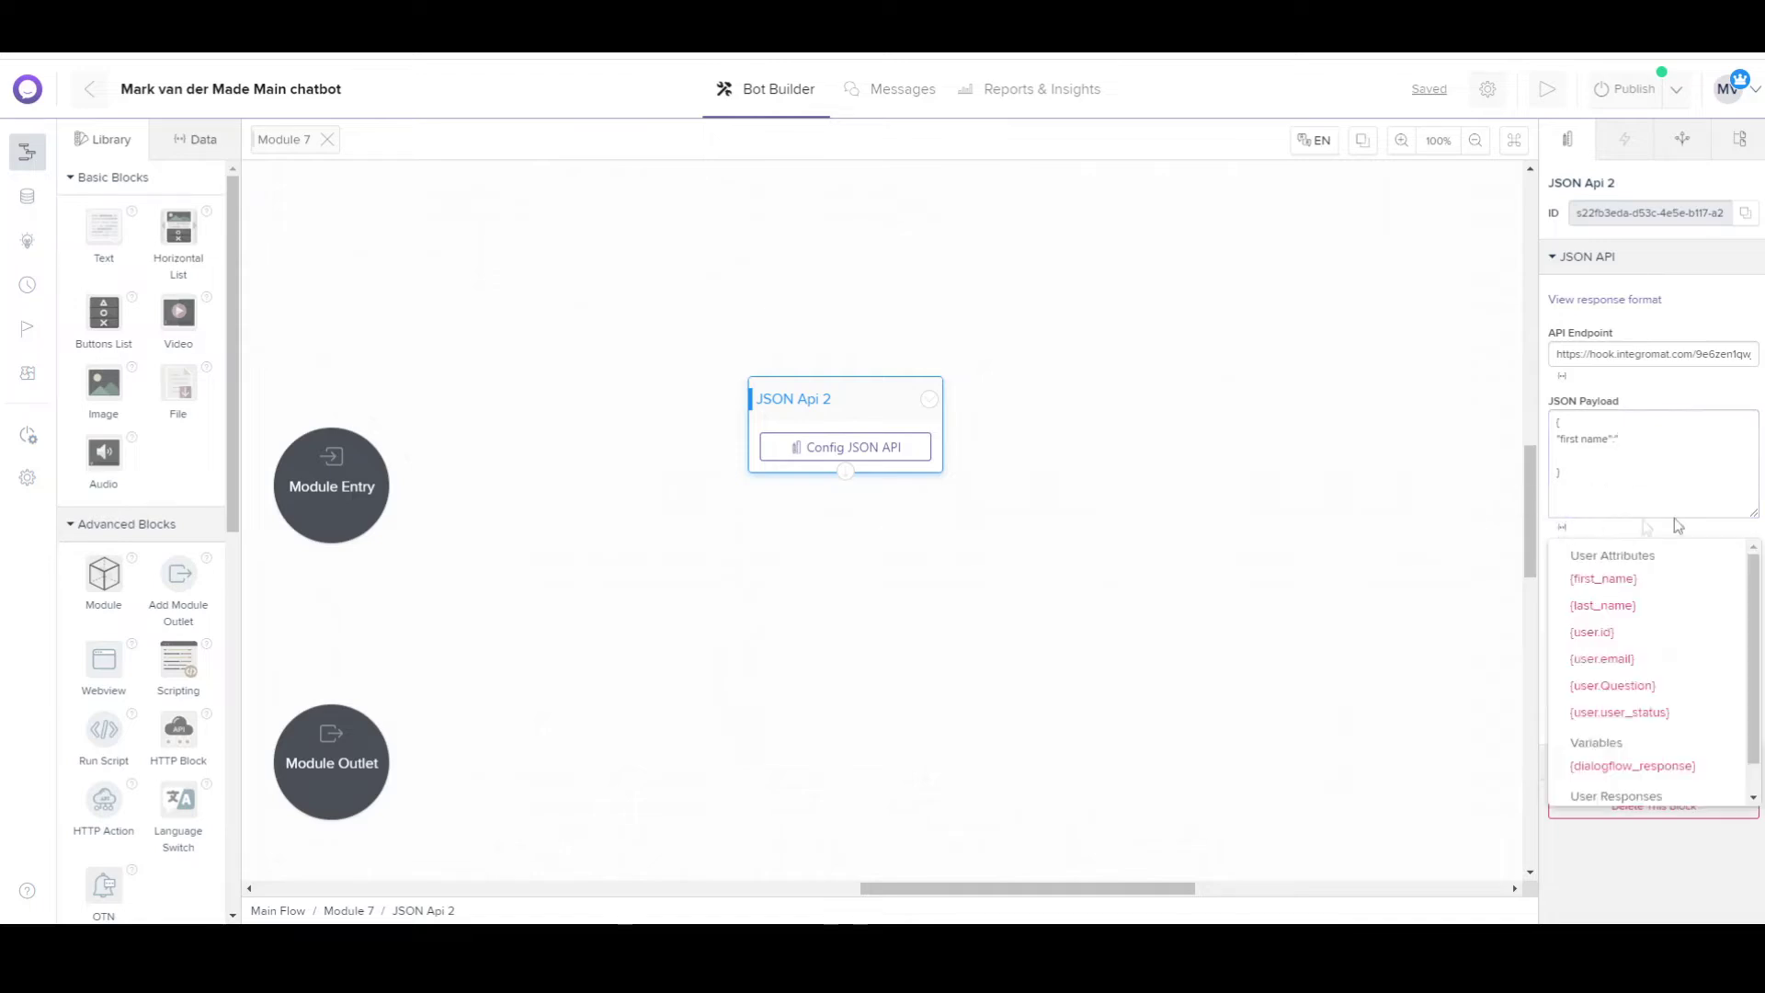
{"action": "left_click", "coordinate": [1602, 578]}
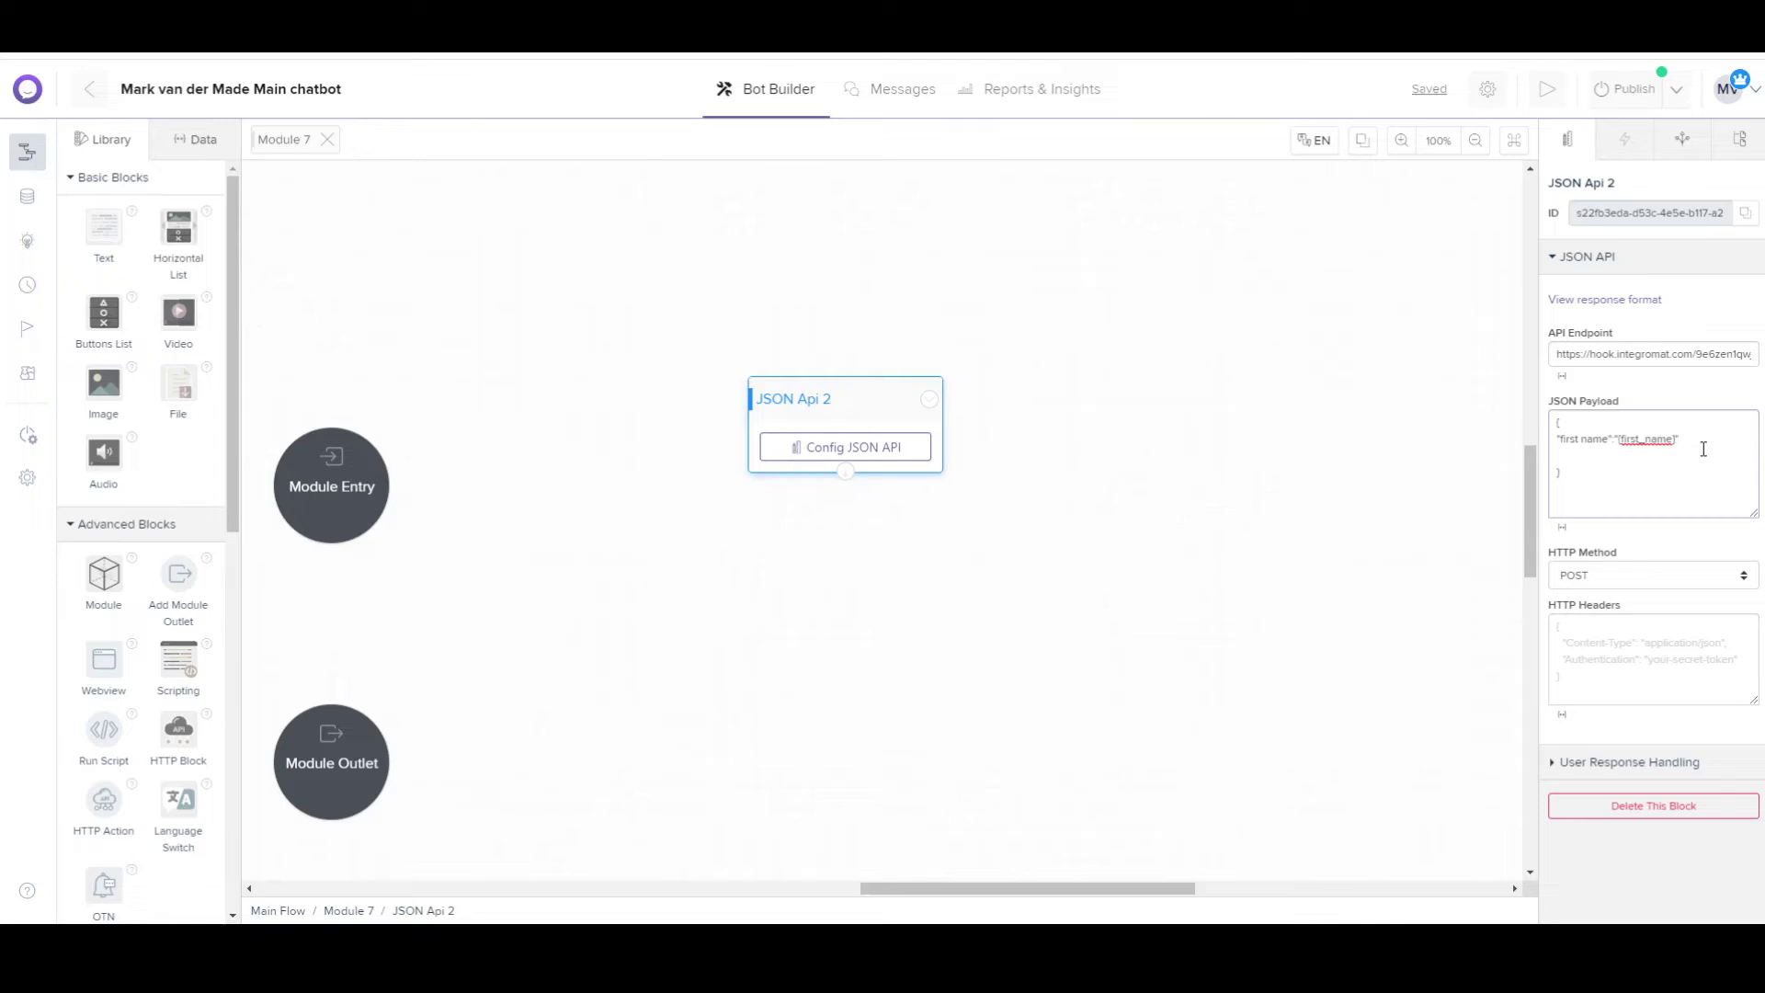
{"action": "type", "text": ", "}
{"action": "type", "text": "\"last"}
{"action": "type", "text": " name"}
{"action": "type", "text": "\""}
{"action": "type", "text": ":\""}
Add an "email" key with a fixed address on a new line, then Run once in Integromat.
{"action": "type", "text": ","}
{"action": "key", "text": "Return"}
{"action": "type", "text": "\"email\"ema:\""}
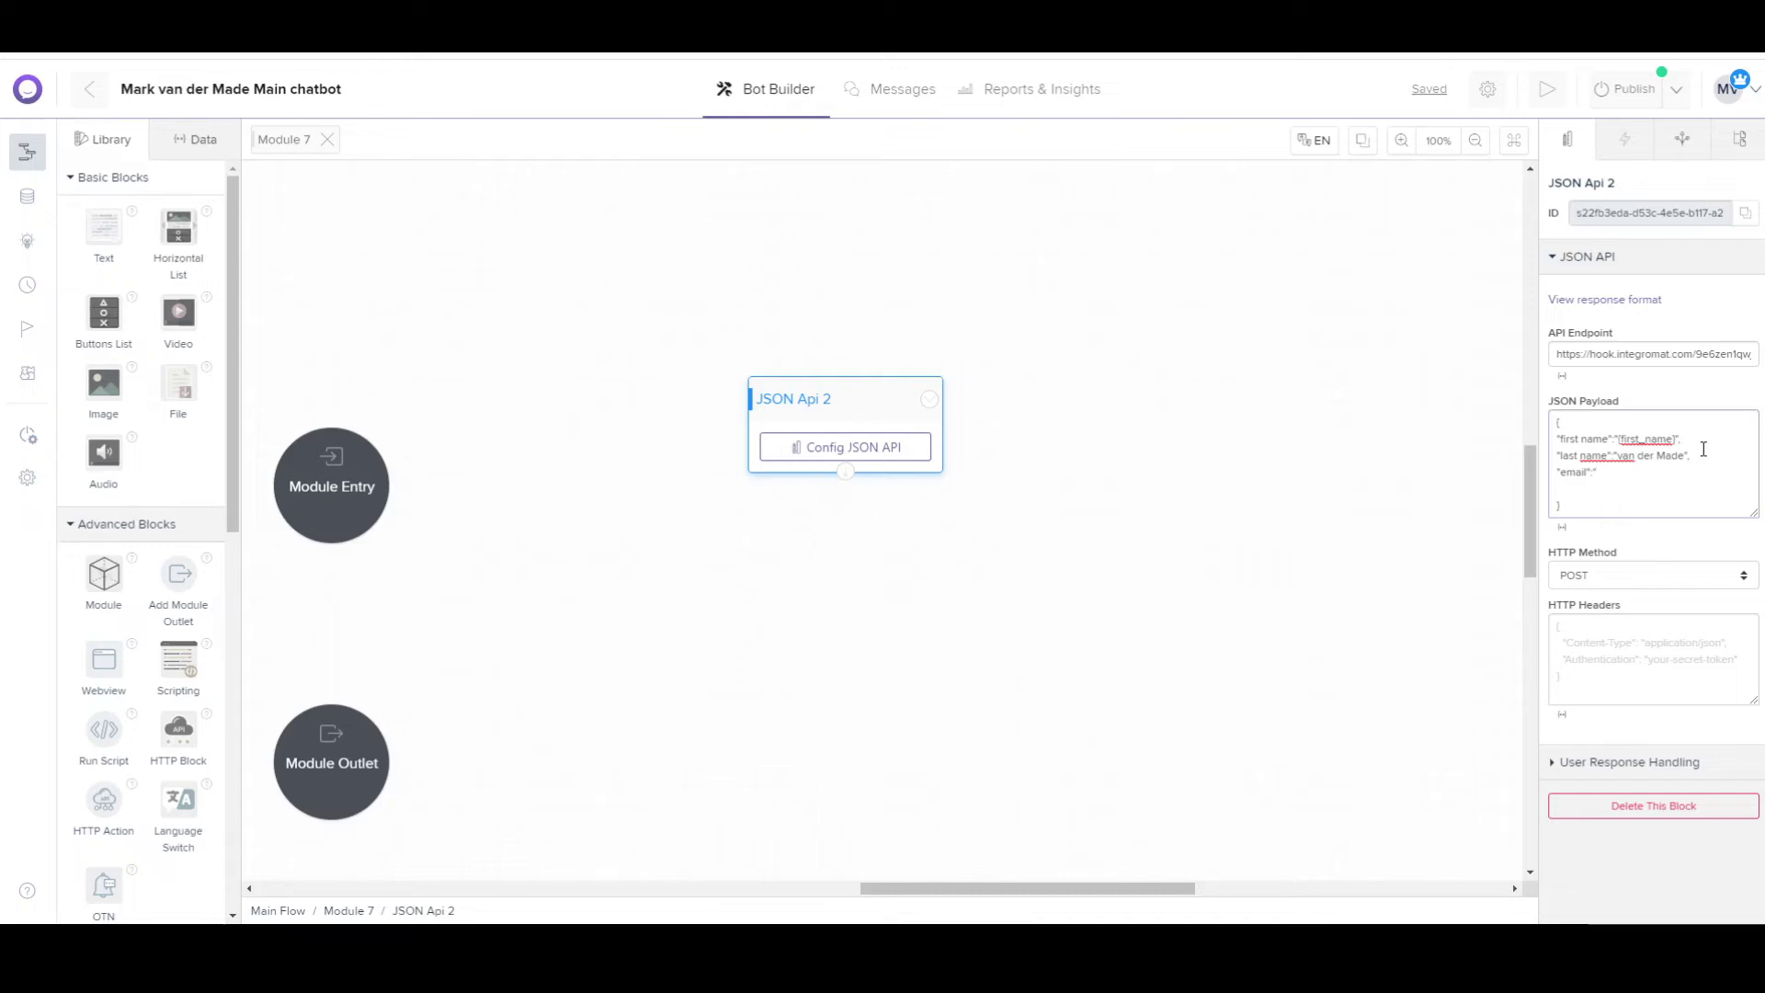
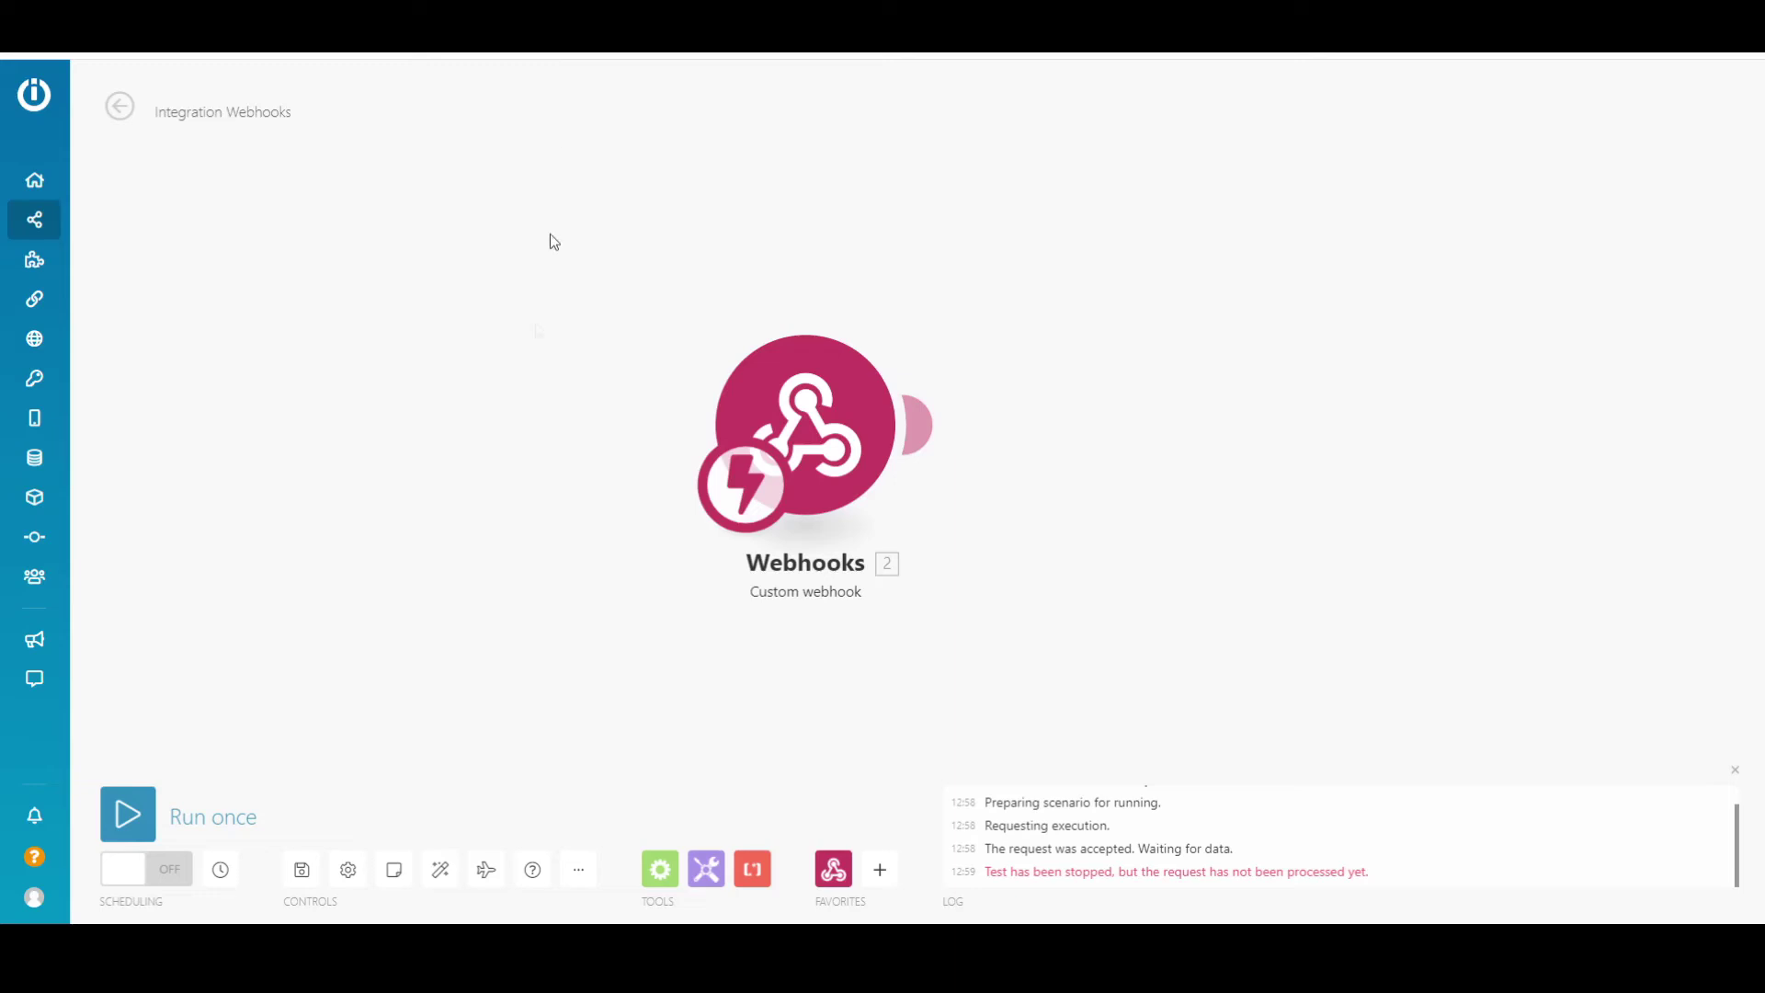
{"action": "left_click", "coordinate": [135, 818]}
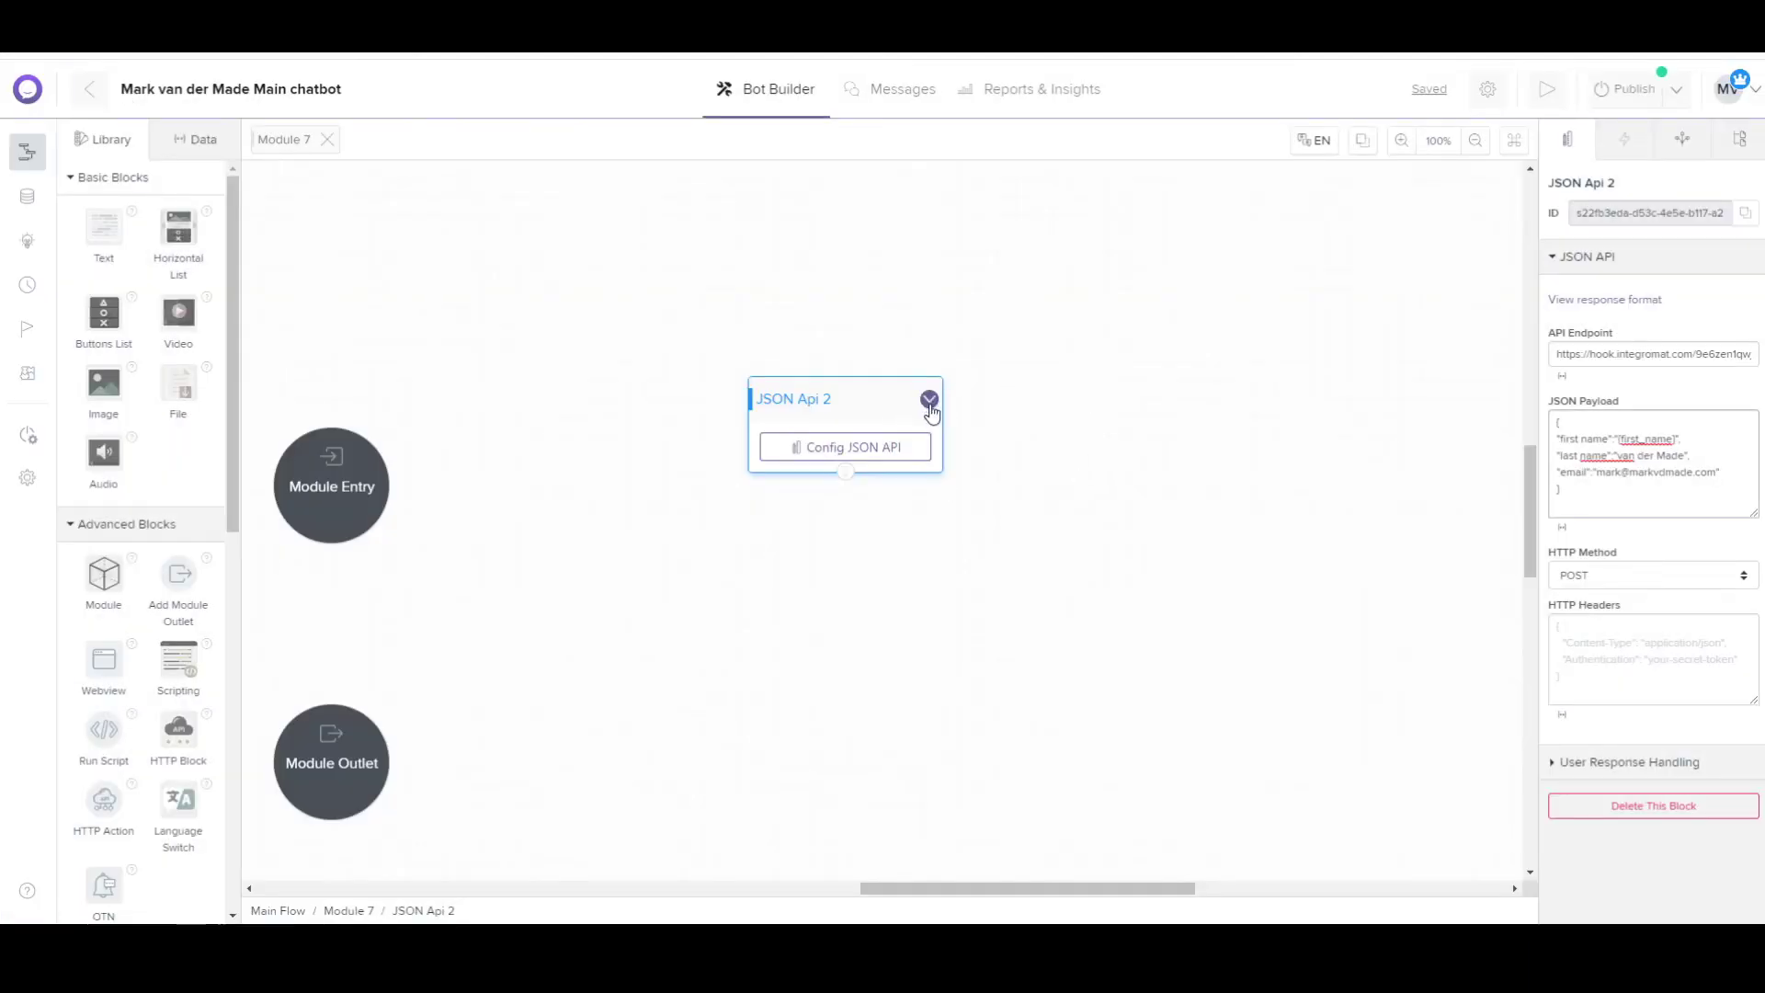
Run Test This Block on the JSON API block to send its payload to the webhook.
{"action": "left_click", "coordinate": [930, 401]}
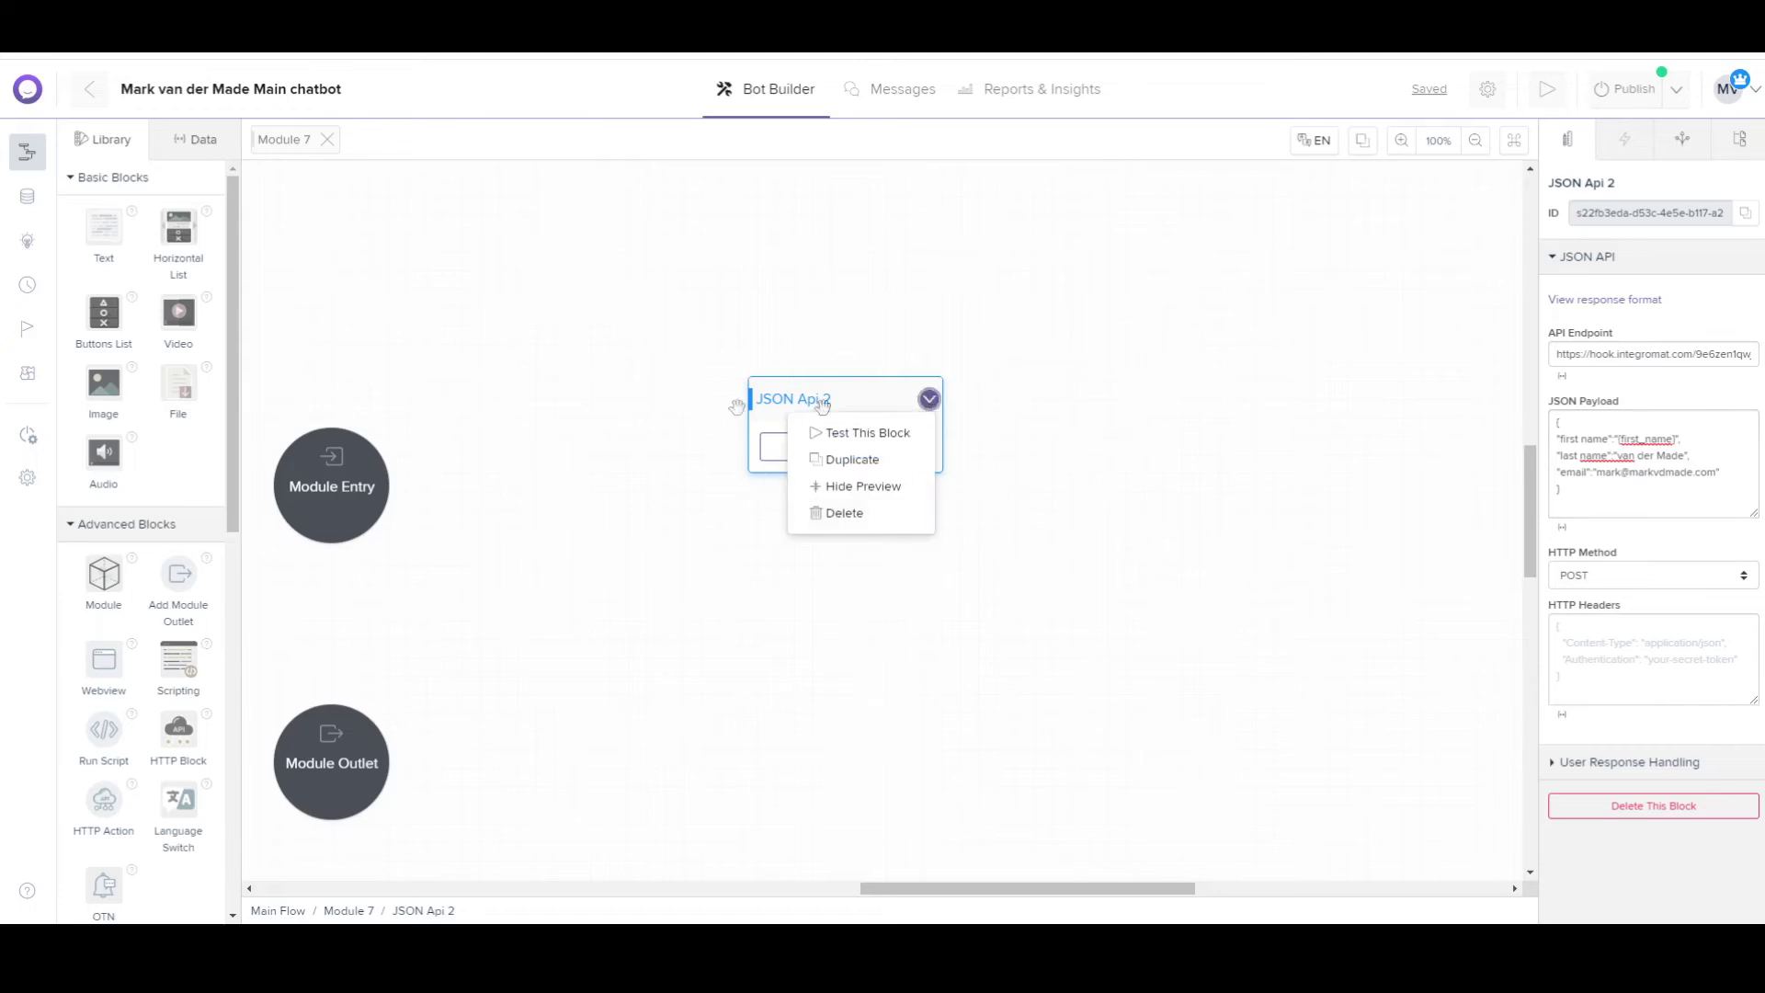
{"action": "left_click", "coordinate": [882, 434]}
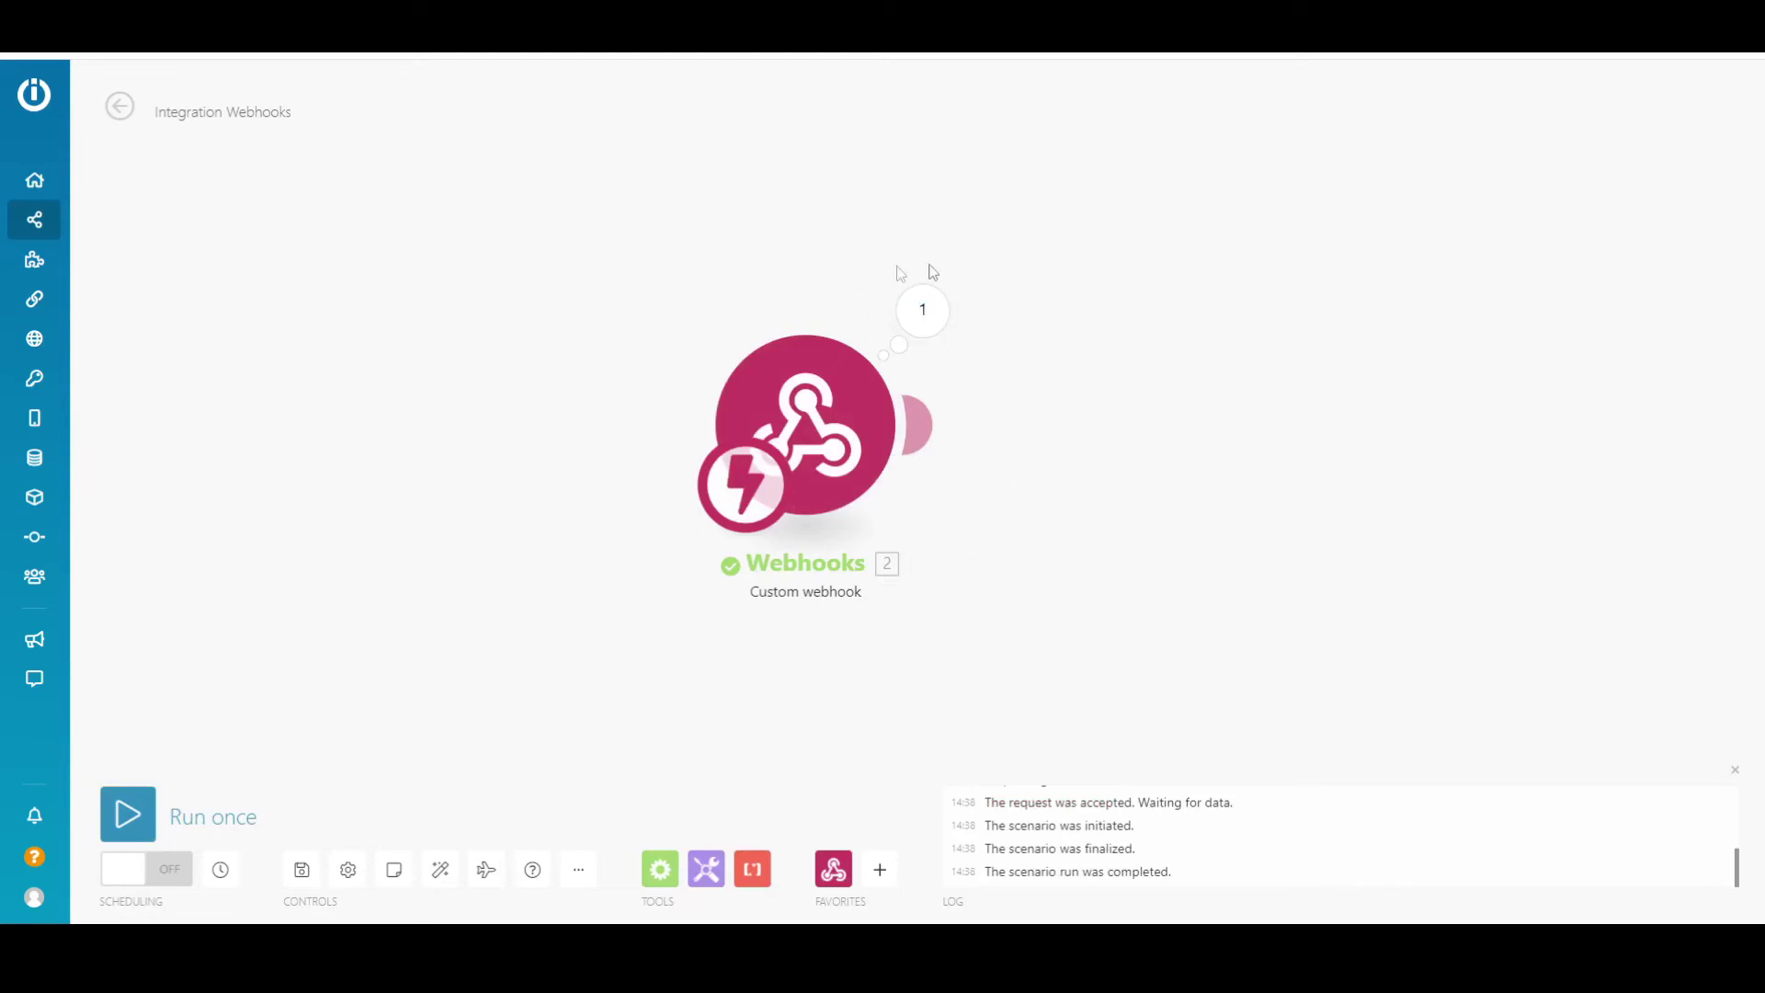
View the webhook's Operation 1 bundle: last name and email present, first name empty.
{"action": "left_click", "coordinate": [923, 310]}
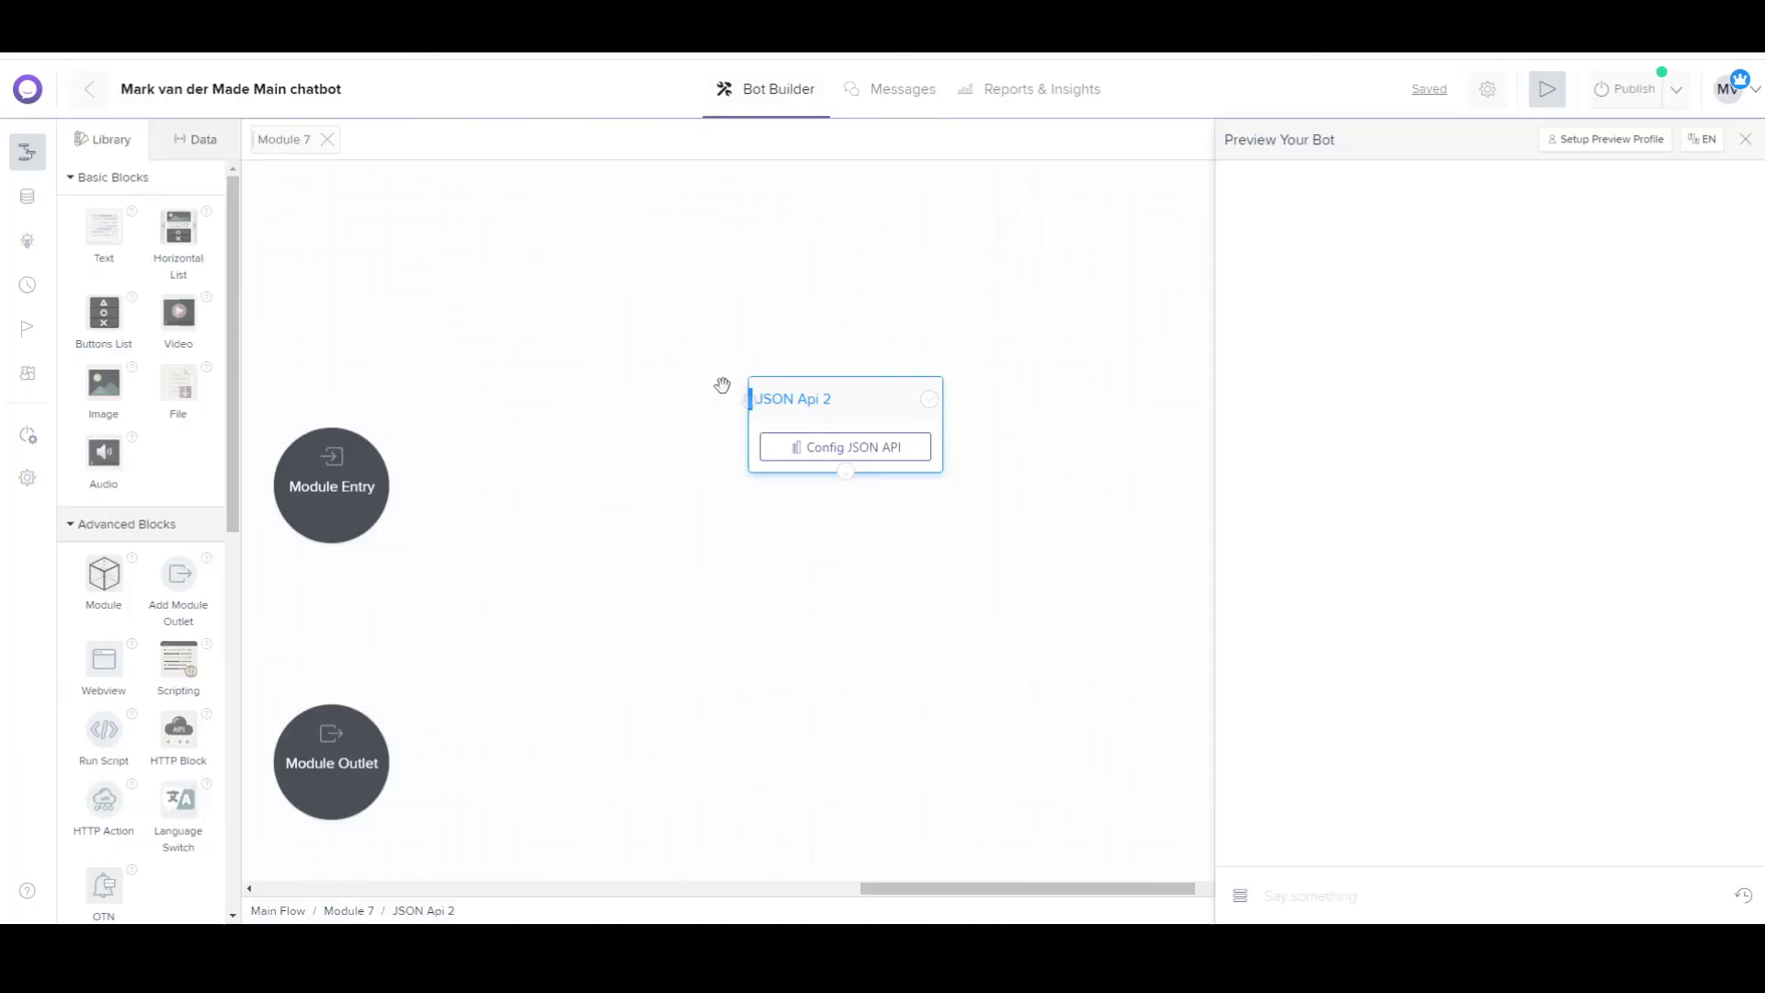
In the JSON Api 2 block's payload, replace {first_name} with a typed-in first name.
{"action": "left_click", "coordinate": [1745, 139]}
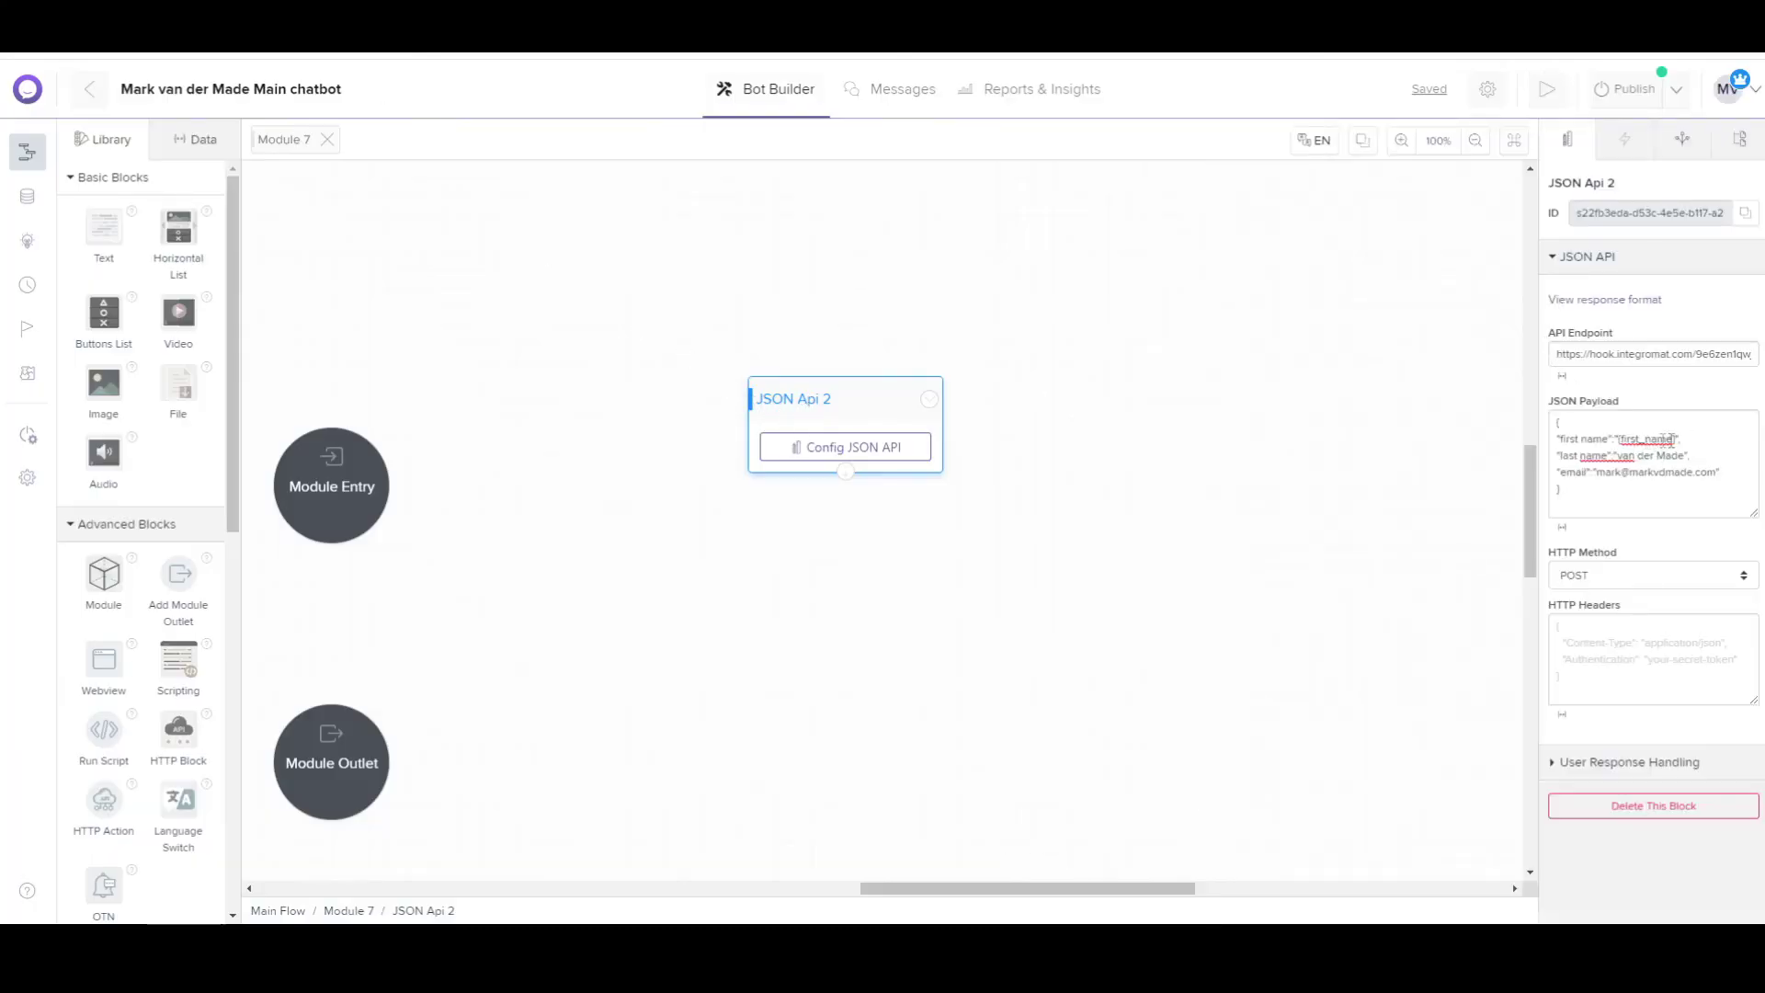
{"action": "left_click_drag", "start_coordinate": [705, 379], "coordinate": [635, 402]}
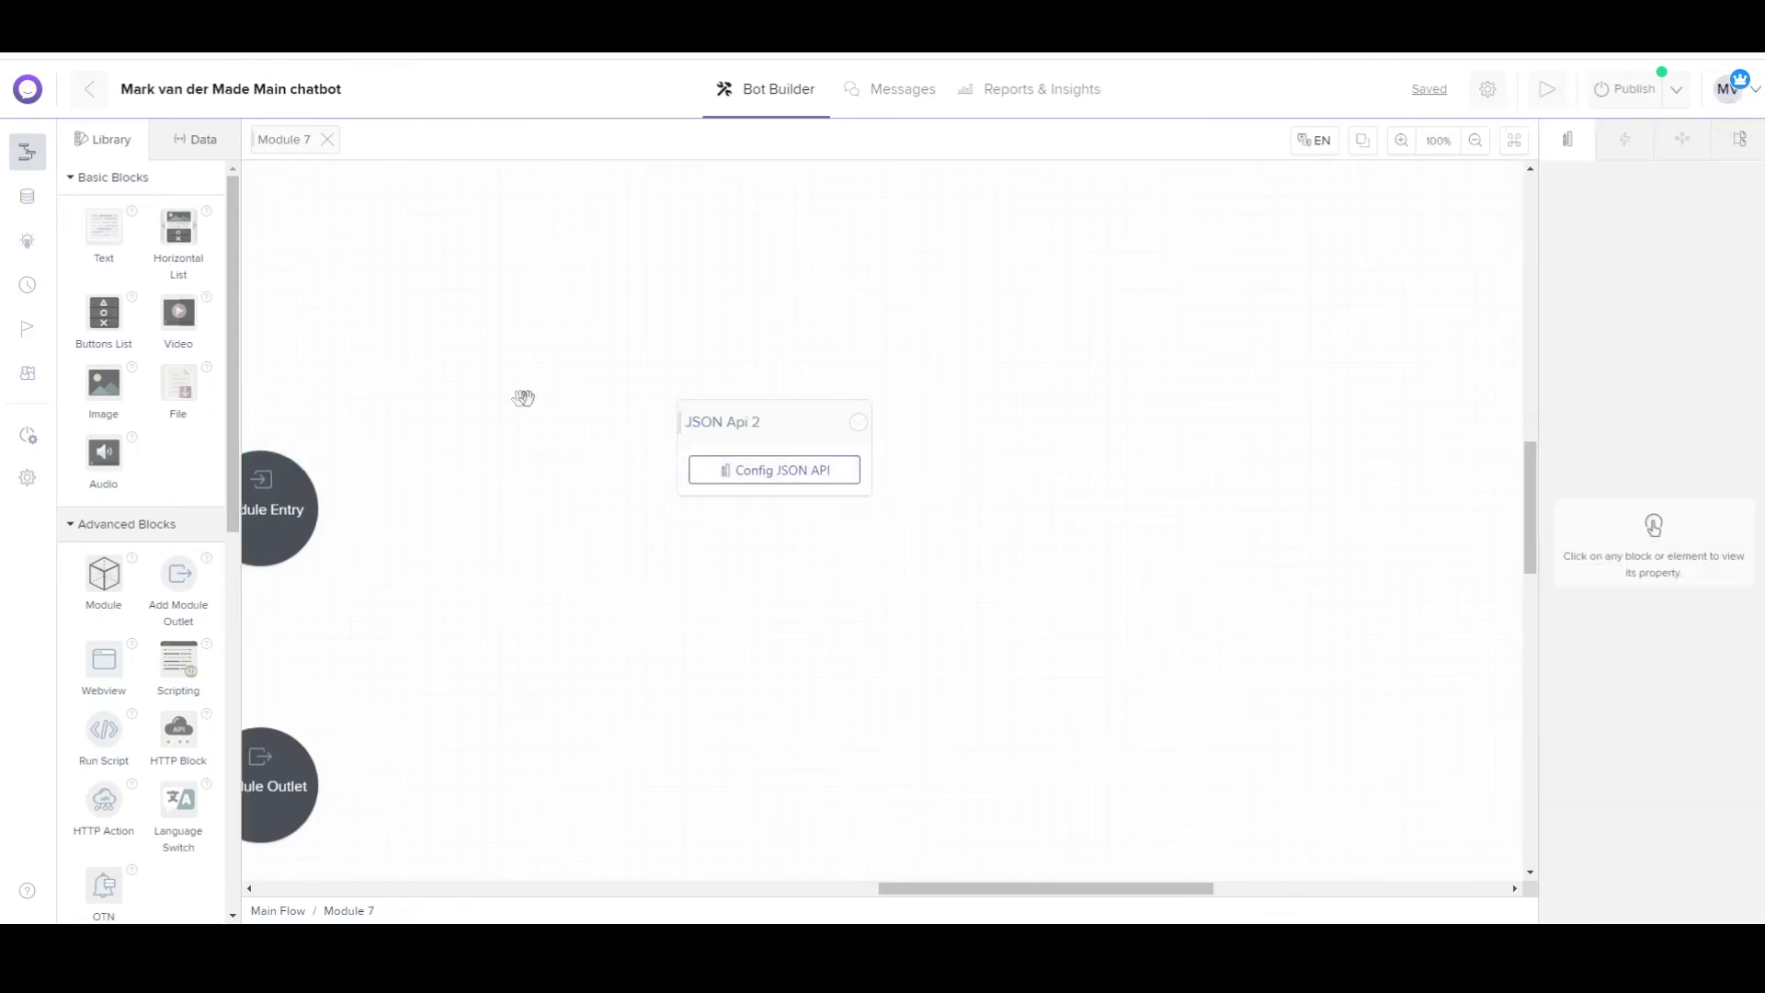
{"action": "left_click", "coordinate": [792, 415]}
{"action": "left_click", "coordinate": [1642, 440]}
{"action": "left_click_drag", "start_coordinate": [1621, 442], "coordinate": [1674, 436]}
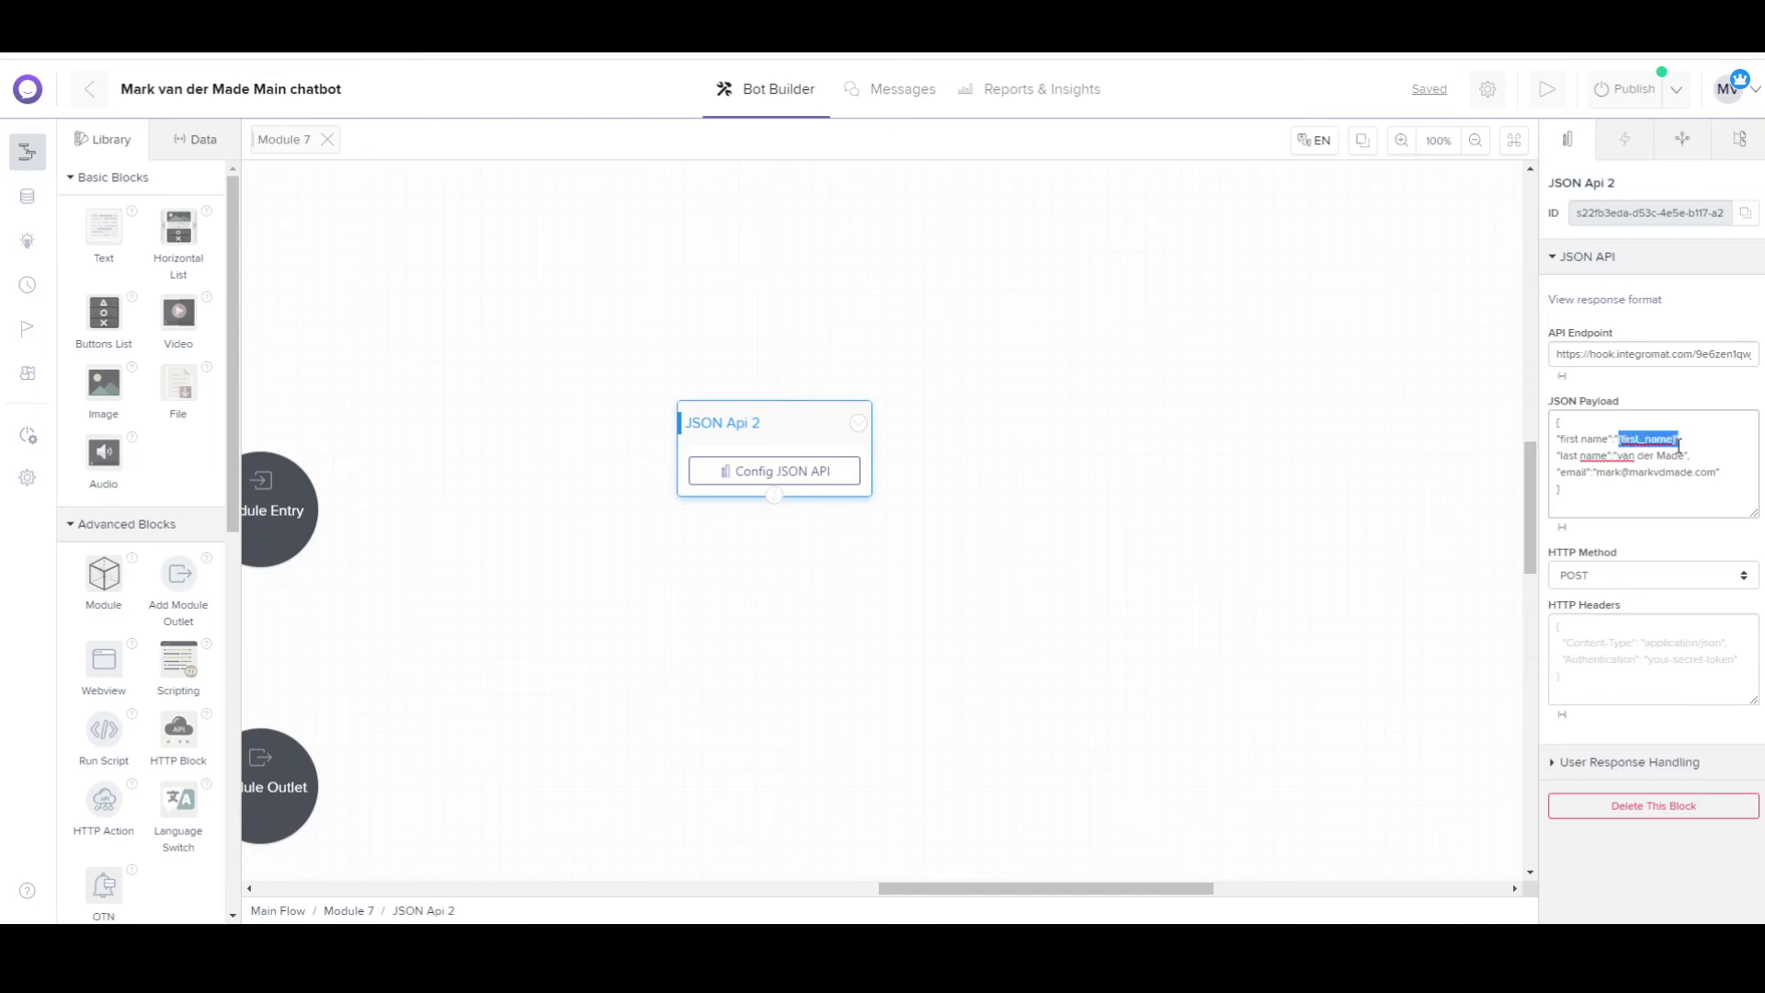
{"action": "left_click_drag", "start_coordinate": [1678, 447], "coordinate": [1678, 445]}
{"action": "left_click", "coordinate": [1677, 437]}
{"action": "key", "text": "BackSpace"}
{"action": "key", "text": "BackSpace"}
{"action": "key", "text": "BackSpace"}
{"action": "key", "text": "BackSpace"}
{"action": "key", "text": "BackSpace"}
{"action": "key", "text": "BackSpace"}
{"action": "key", "text": "BackSpace"}
{"action": "key", "text": "BackSpace"}
{"action": "key", "text": "BackSpace"}
{"action": "key", "text": "BackSpace"}
{"action": "key", "text": "BackSpace"}
{"action": "key", "text": "BackSpace"}
{"action": "left_click", "coordinate": [1359, 479]}
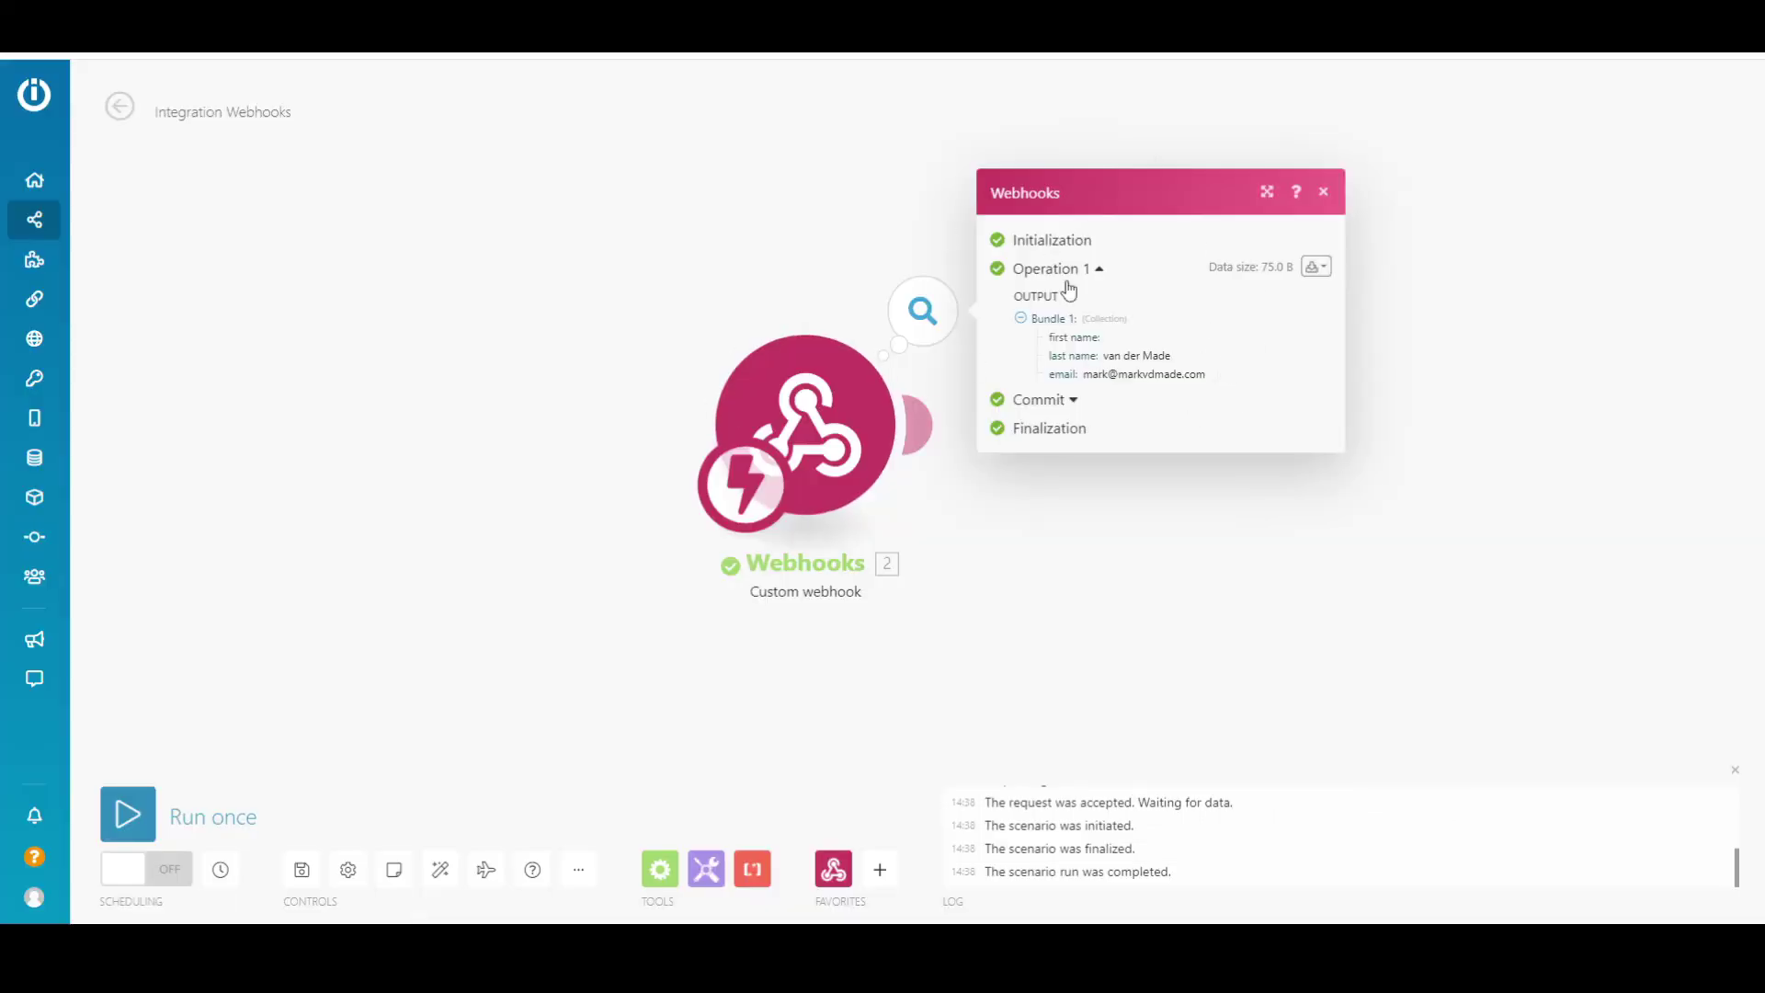
Restart the Integromat scenario with Run once and test the JSON Api 2 block again.
{"action": "left_click", "coordinate": [1324, 191]}
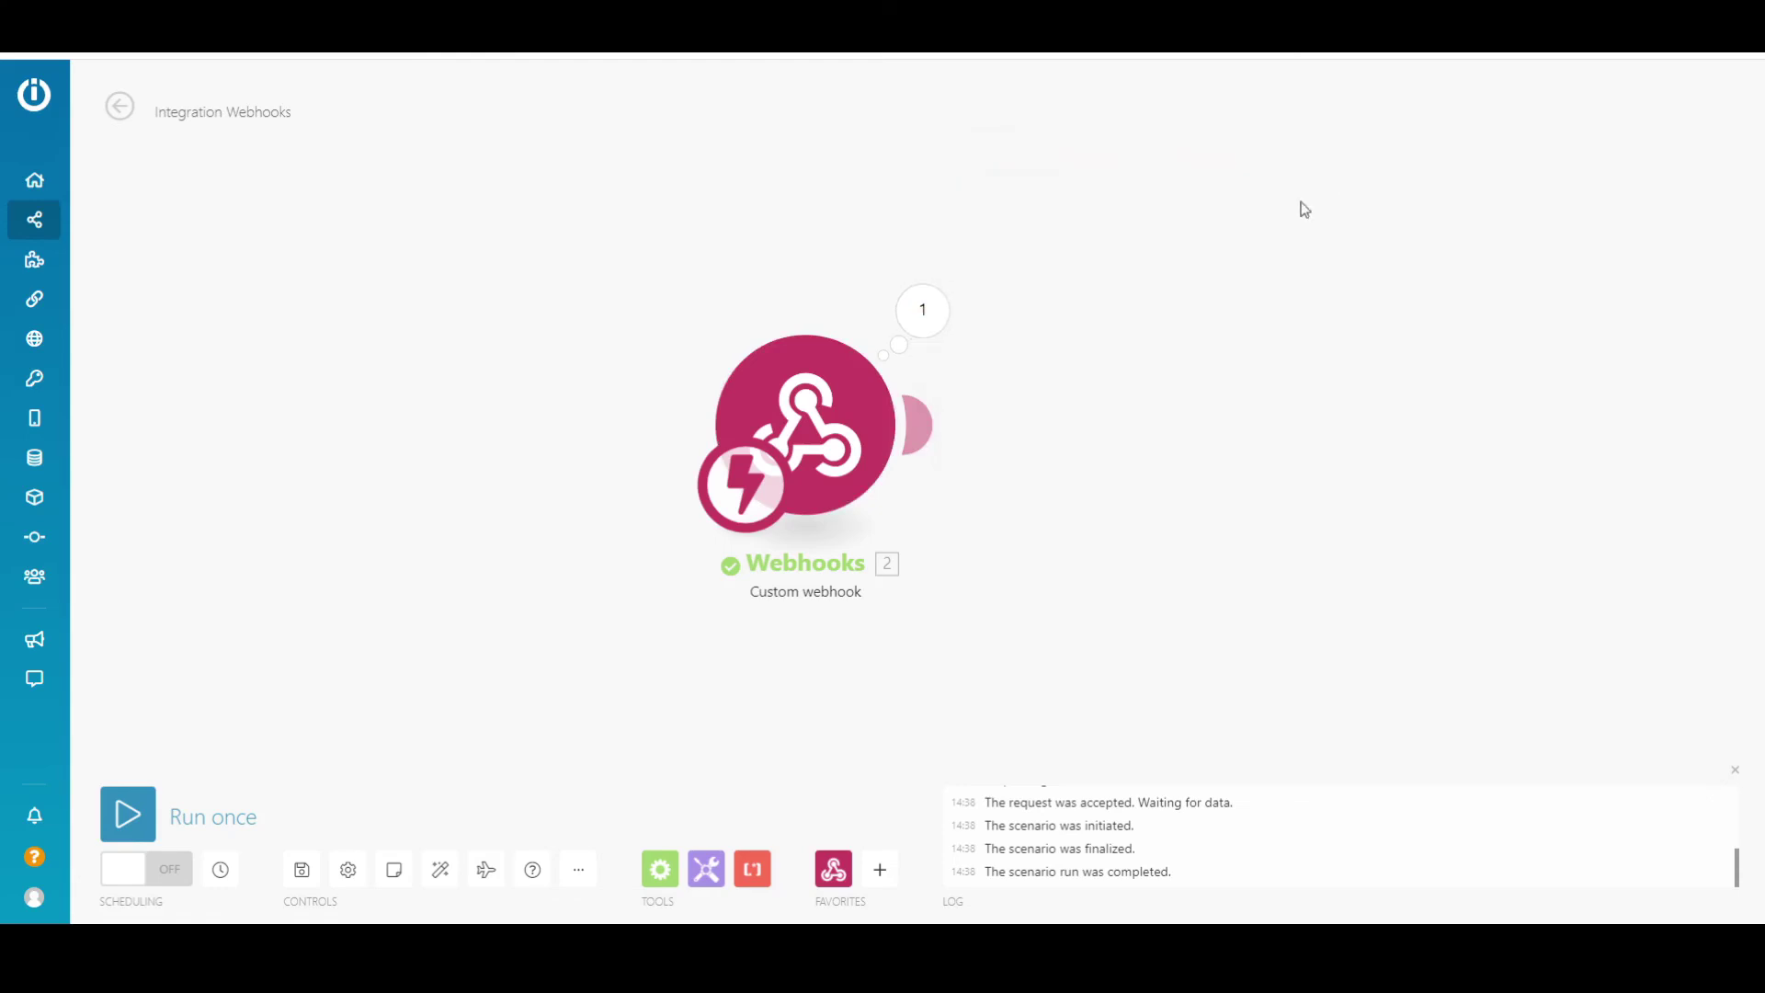
{"action": "left_click", "coordinate": [128, 815]}
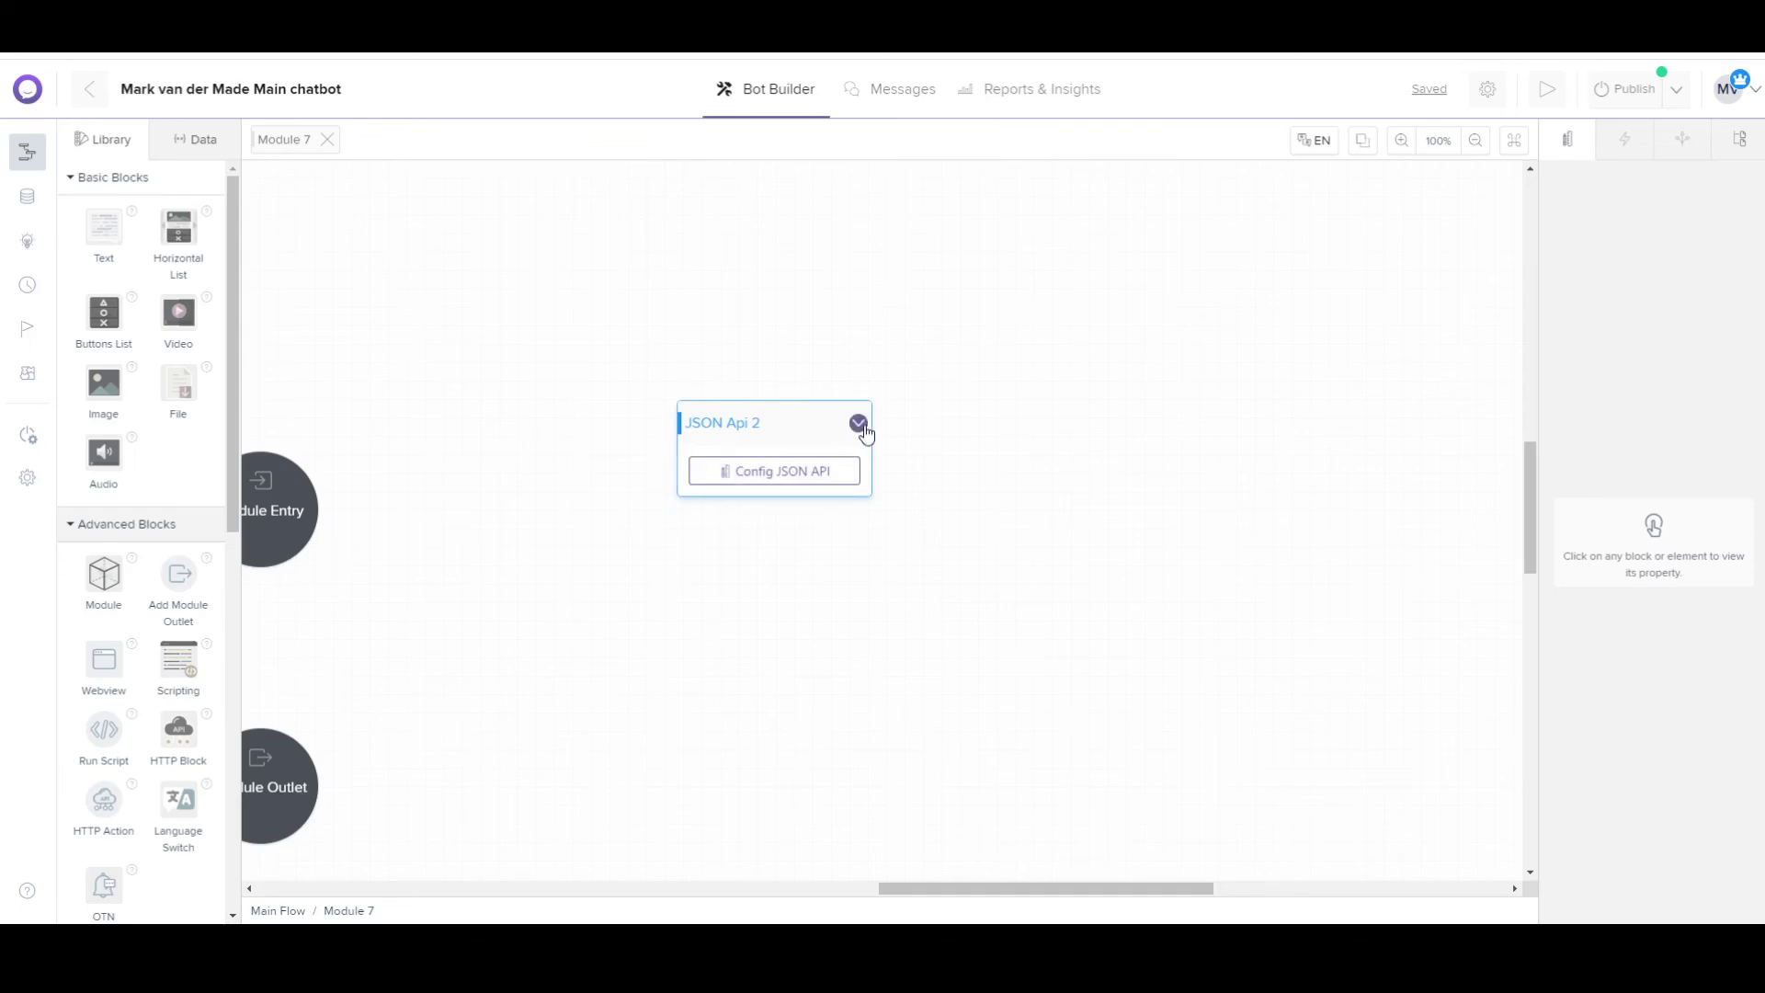
{"action": "left_click", "coordinate": [858, 424]}
{"action": "left_click", "coordinate": [796, 456]}
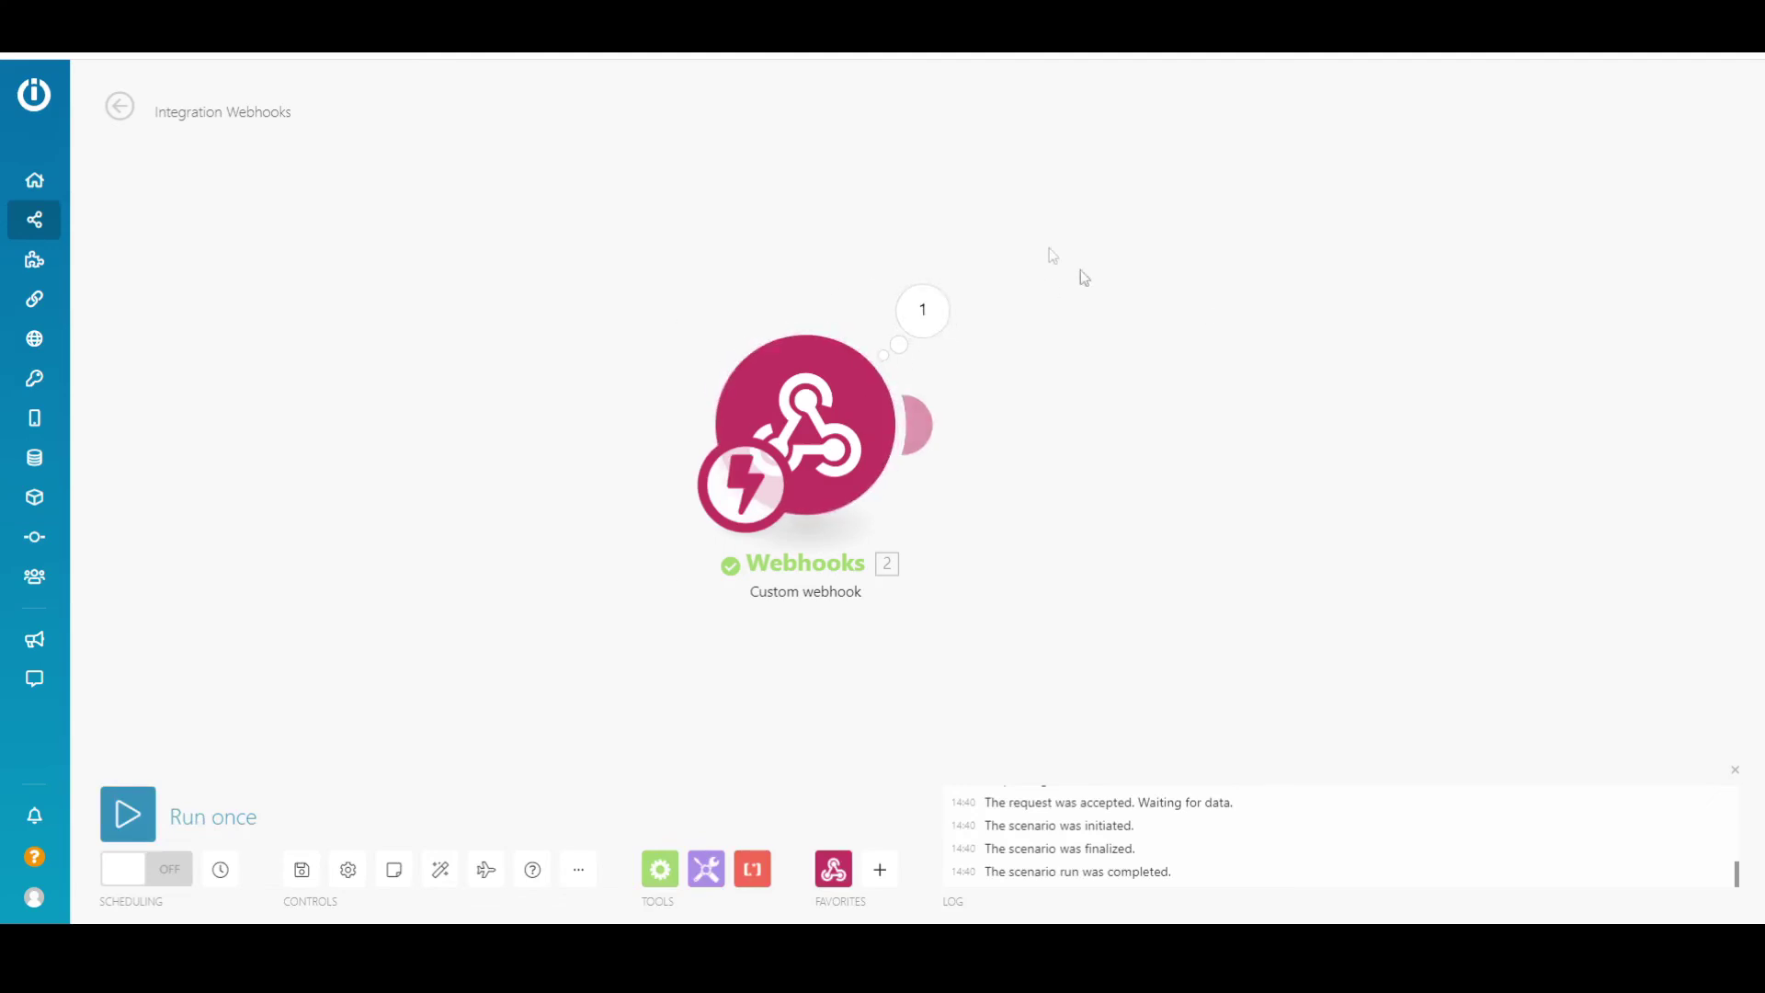
Check the new bundle shows first name, last name and email, then close the output details.
{"action": "left_click", "coordinate": [920, 309]}
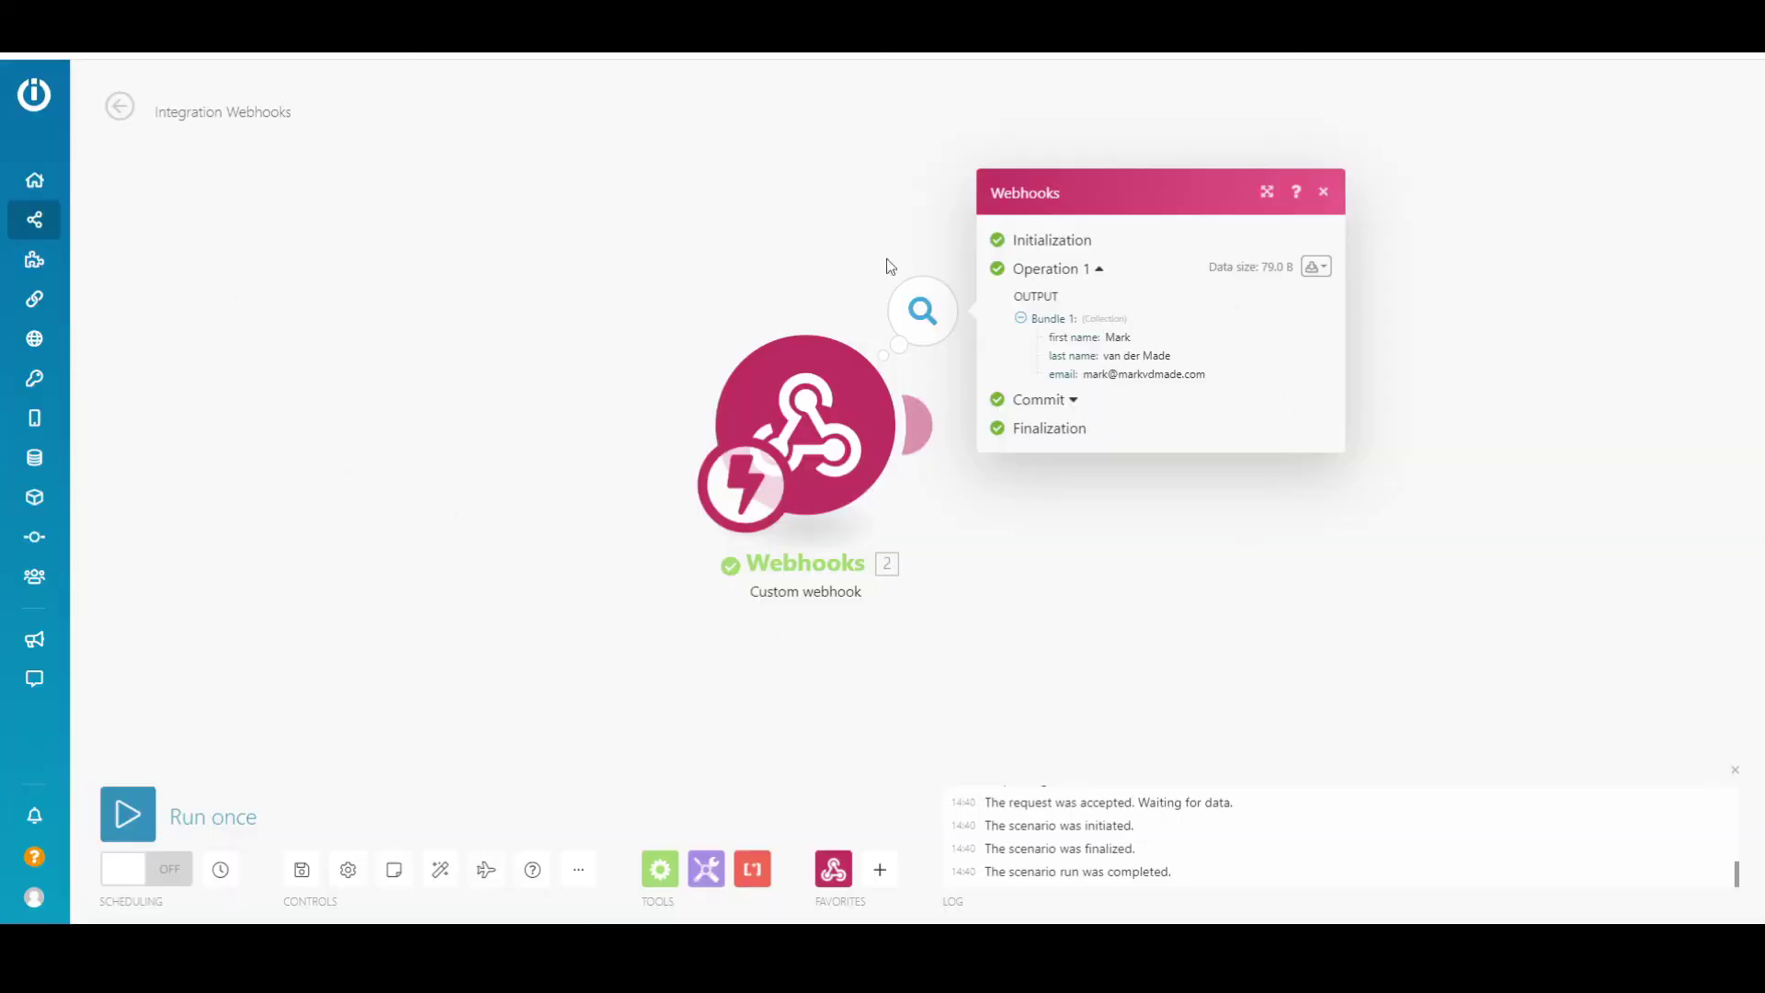
{"action": "left_click", "coordinate": [1156, 644]}
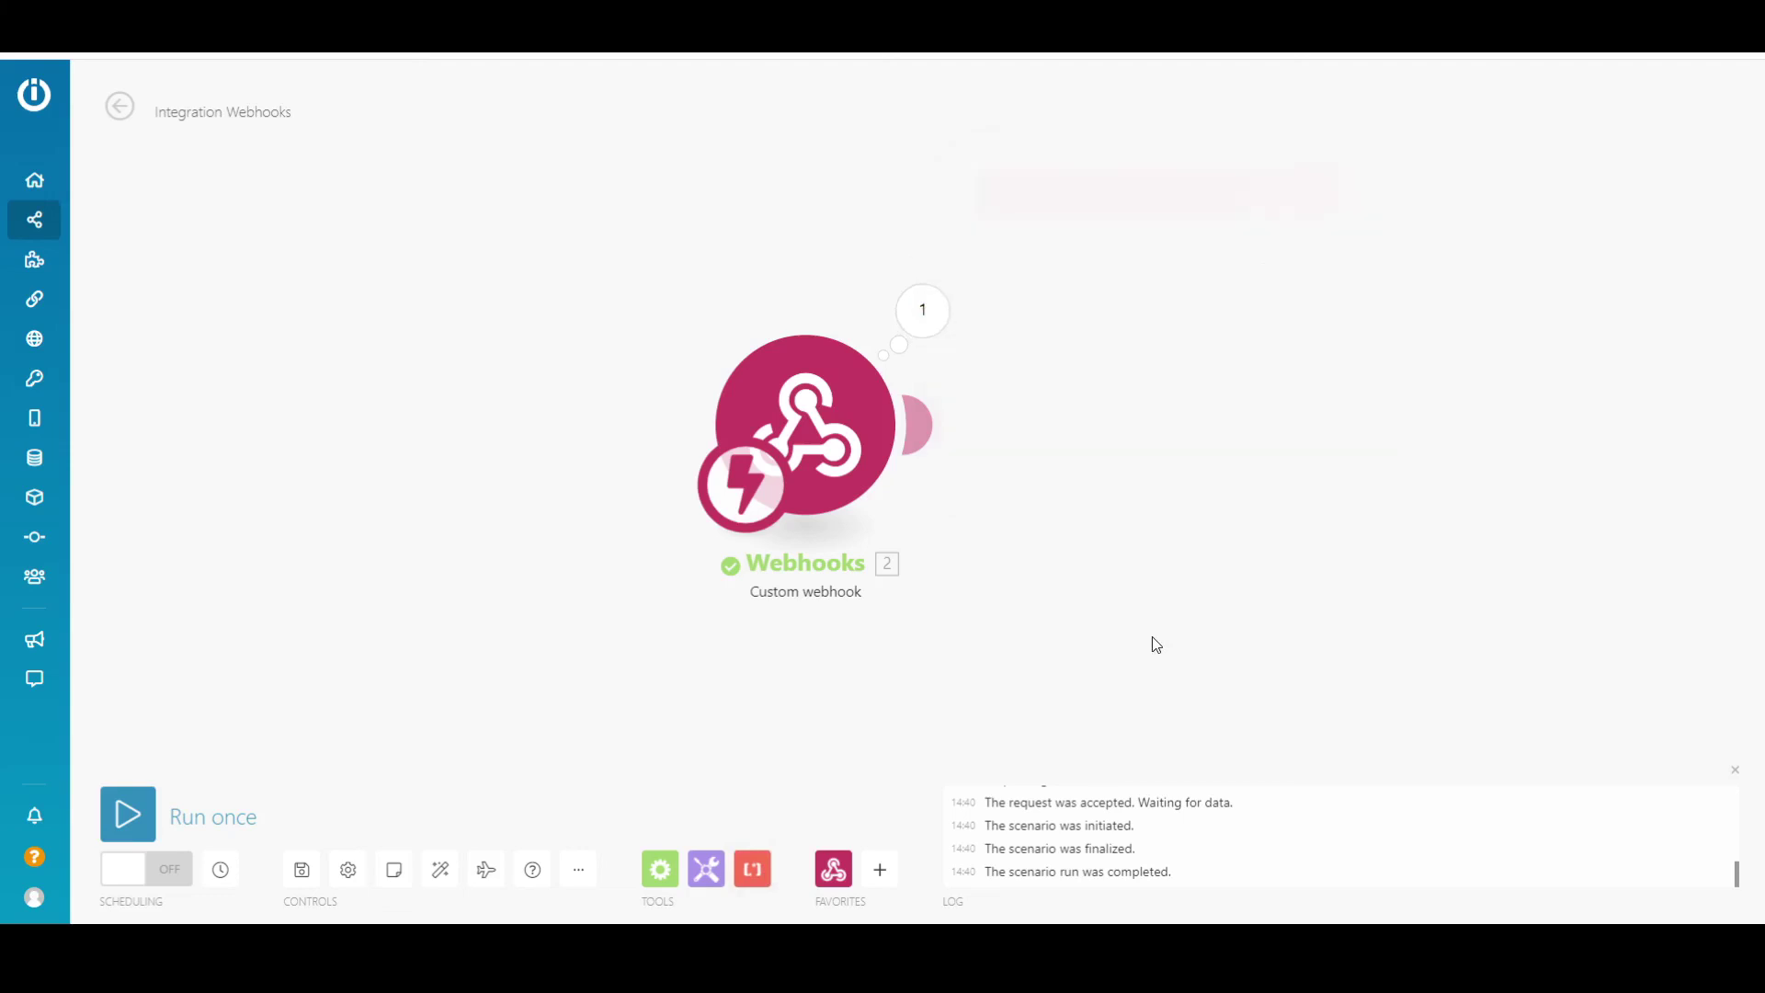
{"action": "left_click_drag", "start_coordinate": [1143, 429], "coordinate": [725, 524]}
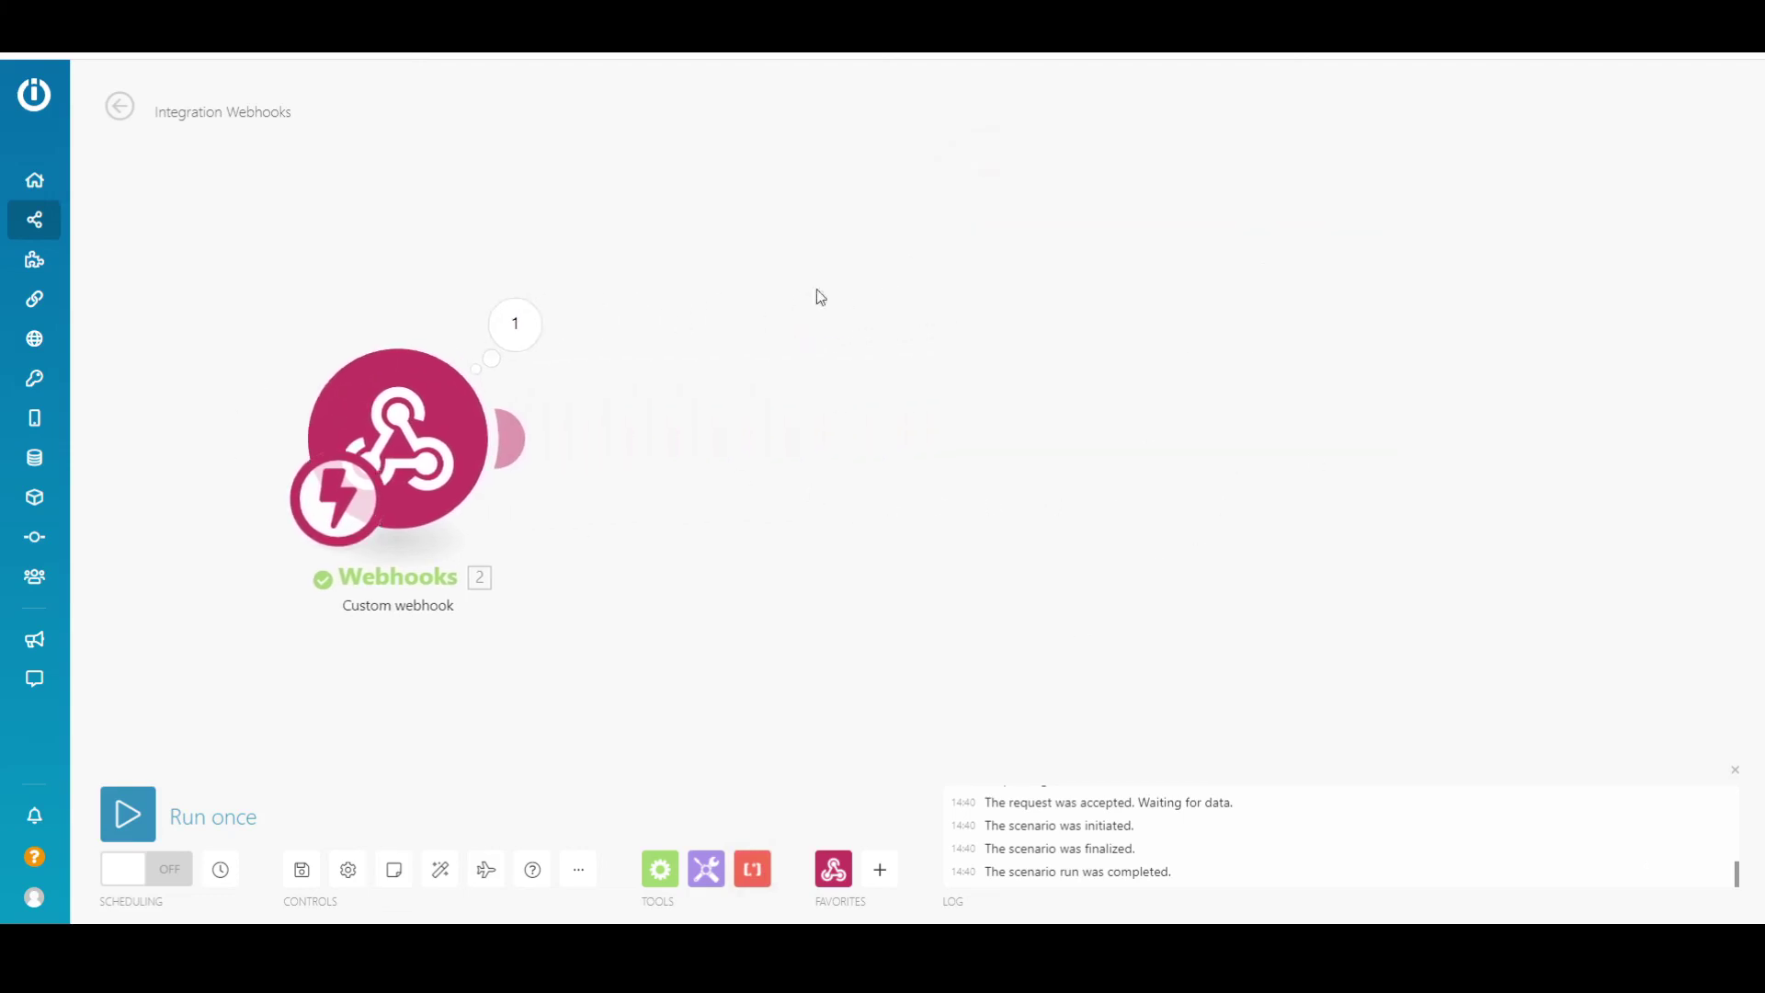